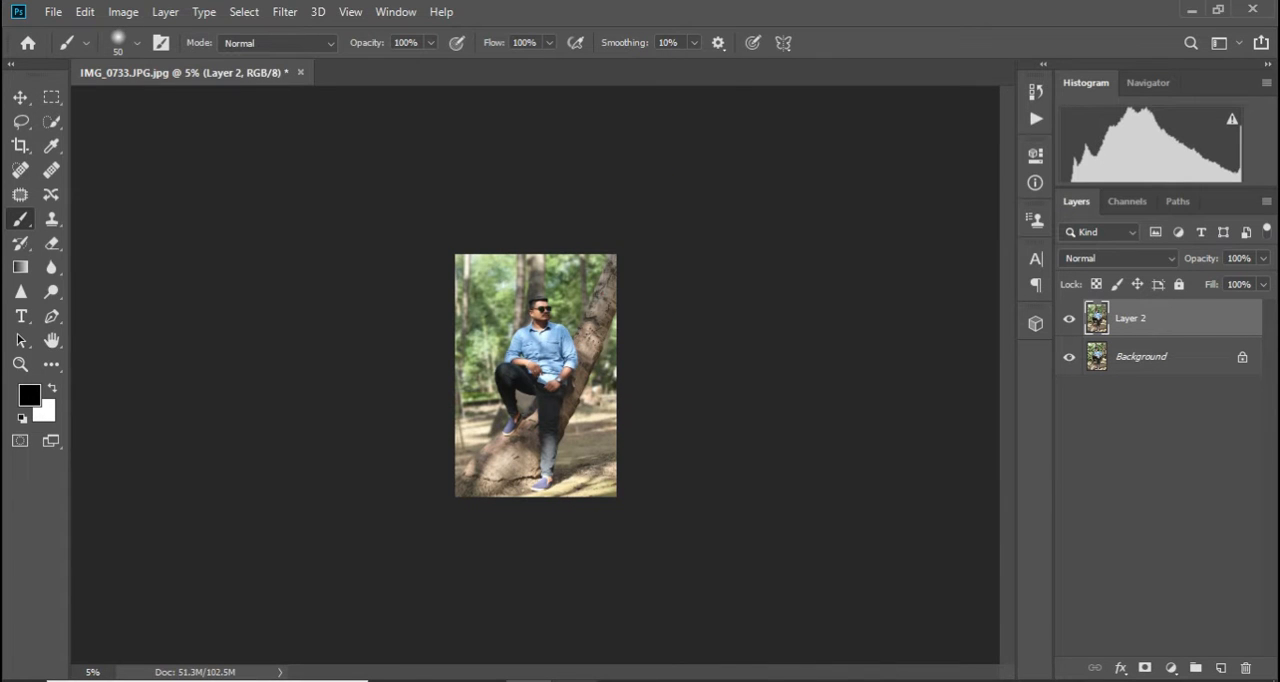
Apply a Camera Raw filter to Layer 2 with Exposure +0.35, Highlights +24, Shadows +27, Whites +18 and Blacks +16
{"action": "scroll", "coordinate": [535, 375], "scroll_direction": "up", "scroll_amount": 6}
{"action": "scroll", "coordinate": [535, 375], "scroll_direction": "up", "scroll_amount": 2}
{"action": "left_click", "coordinate": [285, 12]}
{"action": "left_click", "coordinate": [330, 125]}
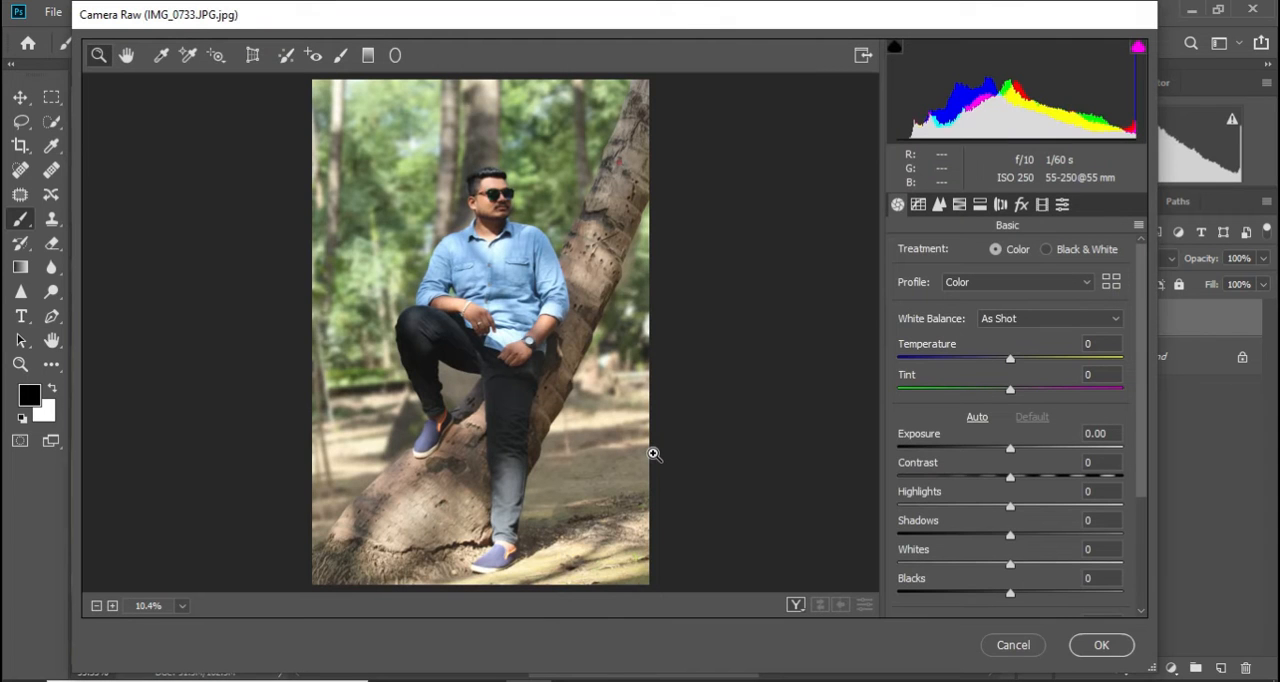
{"action": "left_click", "coordinate": [1037, 505]}
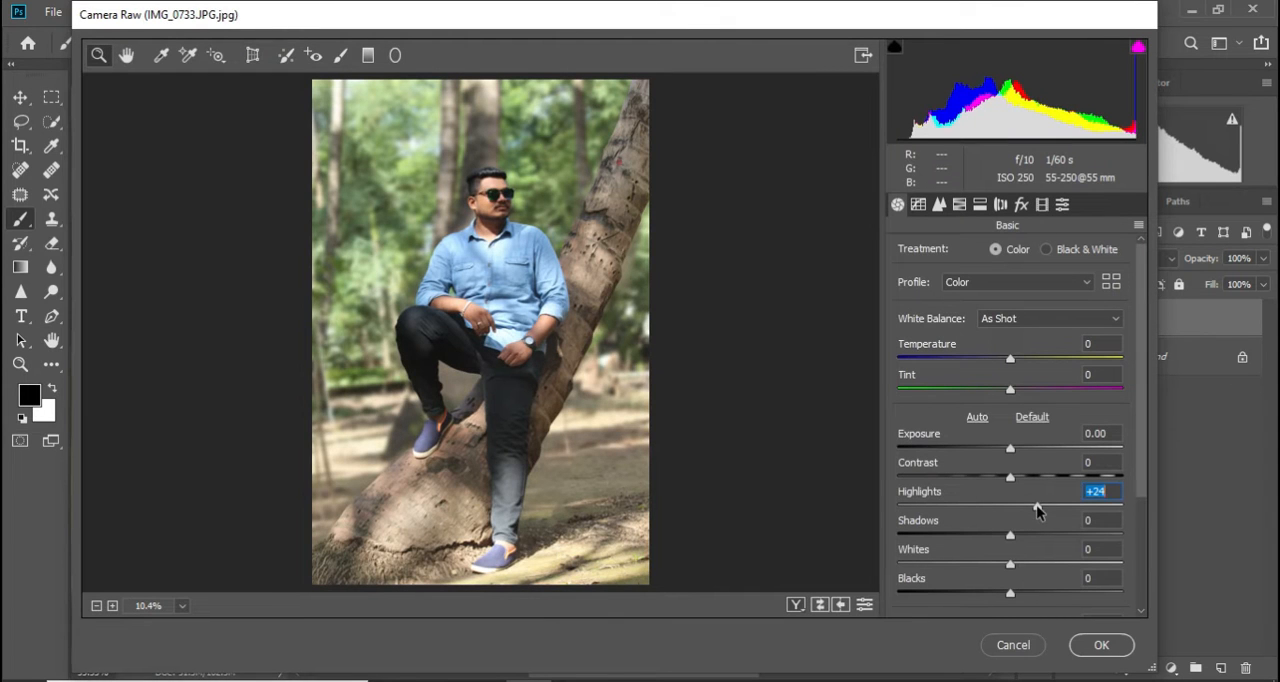
{"action": "left_click", "coordinate": [1018, 449]}
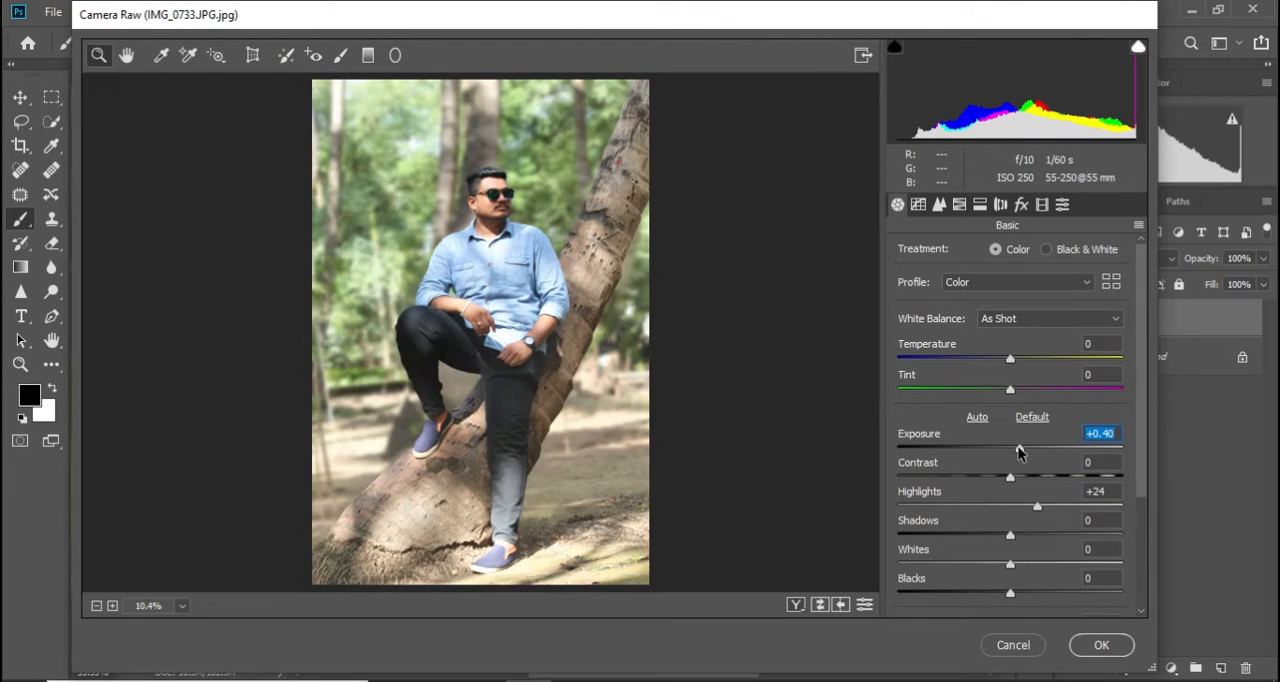
{"action": "left_click", "coordinate": [1040, 535]}
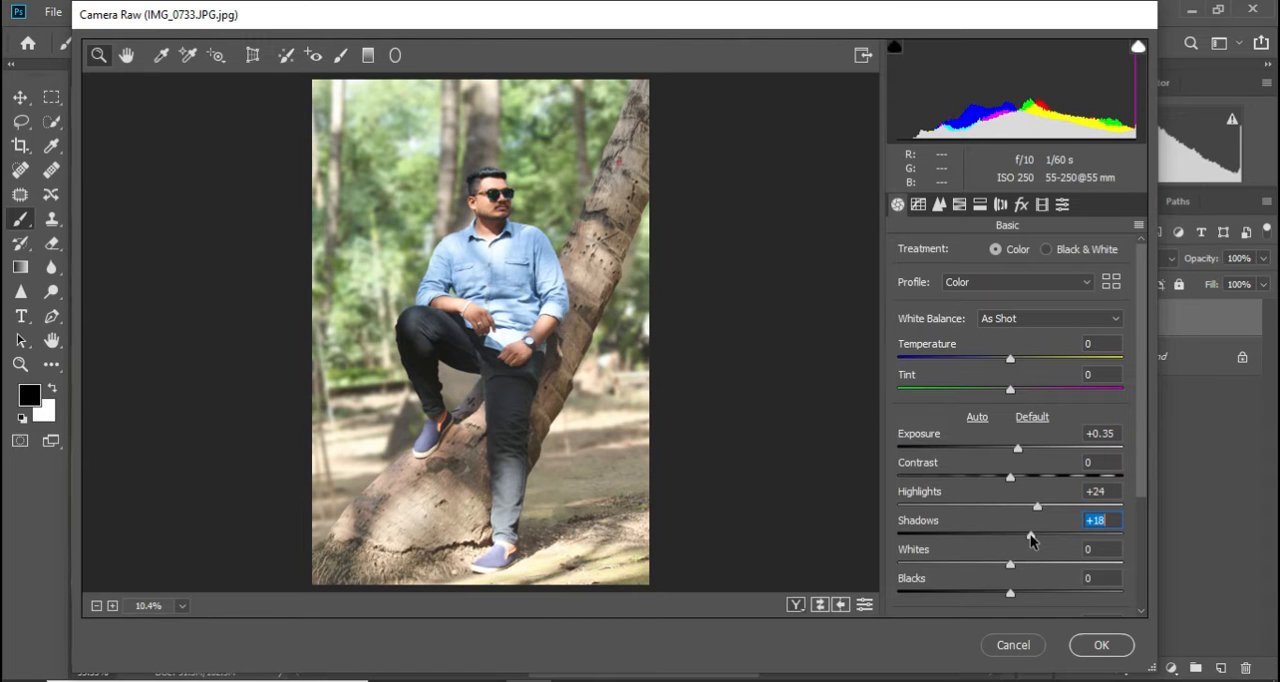
{"action": "left_click", "coordinate": [1031, 564]}
{"action": "left_click", "coordinate": [1028, 593]}
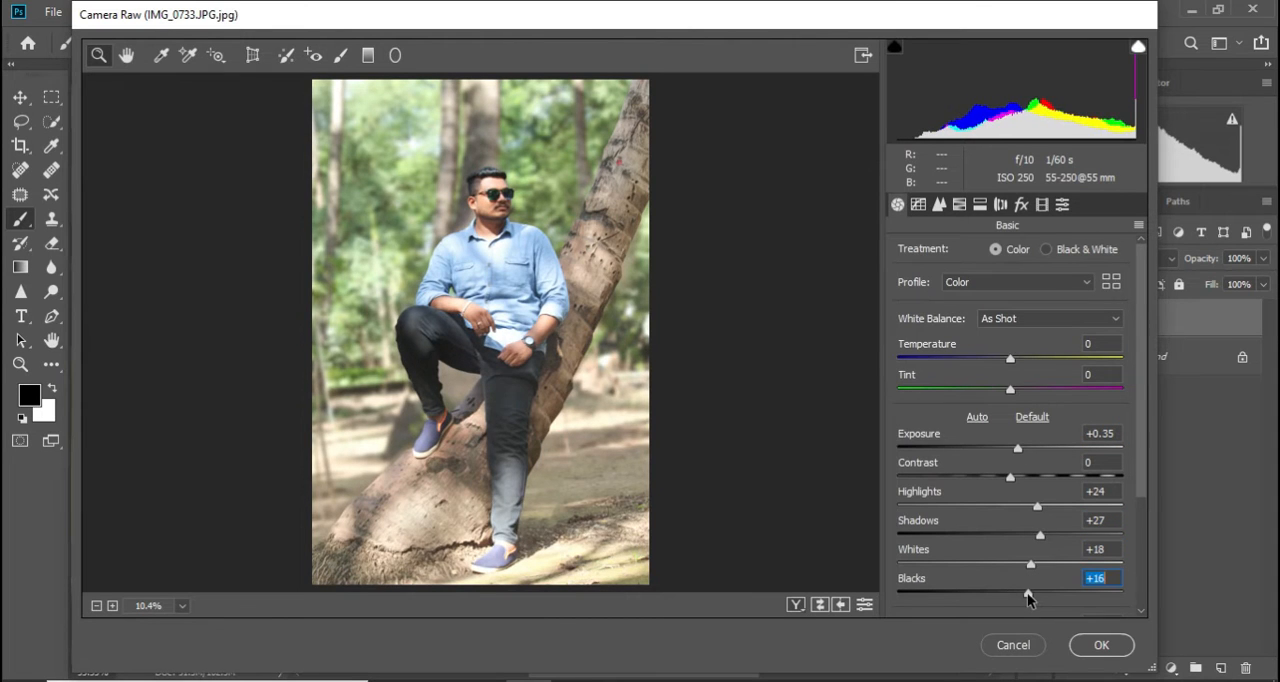
{"action": "left_click", "coordinate": [1101, 645]}
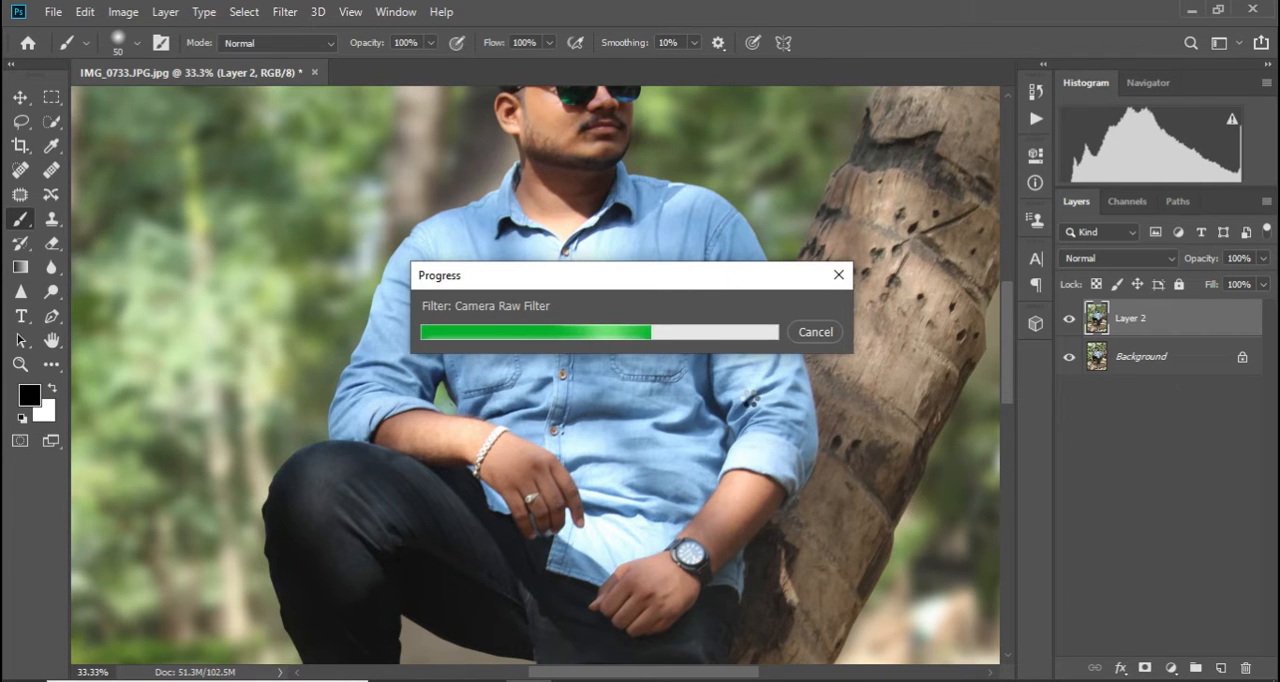
Apply a Levels adjustment to Layer 2 with the black input level set to 11
{"action": "key", "text": "ctrl+minus"}
{"action": "key", "text": "ctrl+minus"}
{"action": "key", "text": "ctrl+minus"}
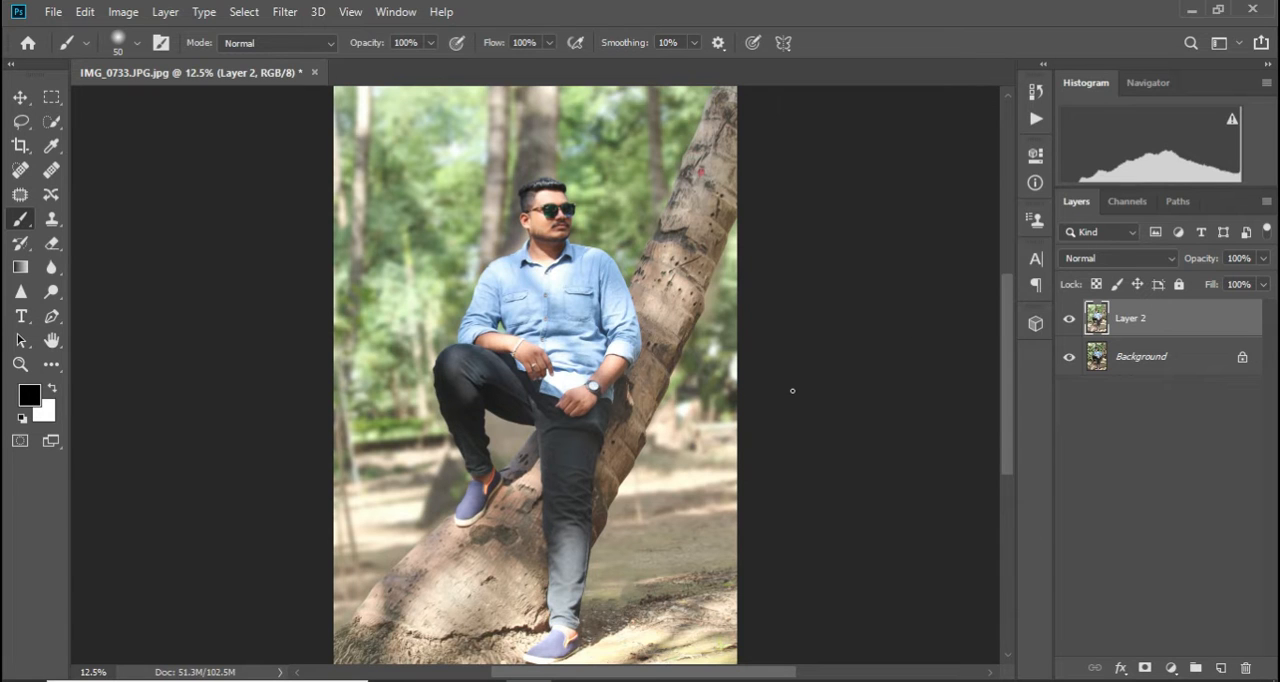
{"action": "key", "text": "ctrl+l"}
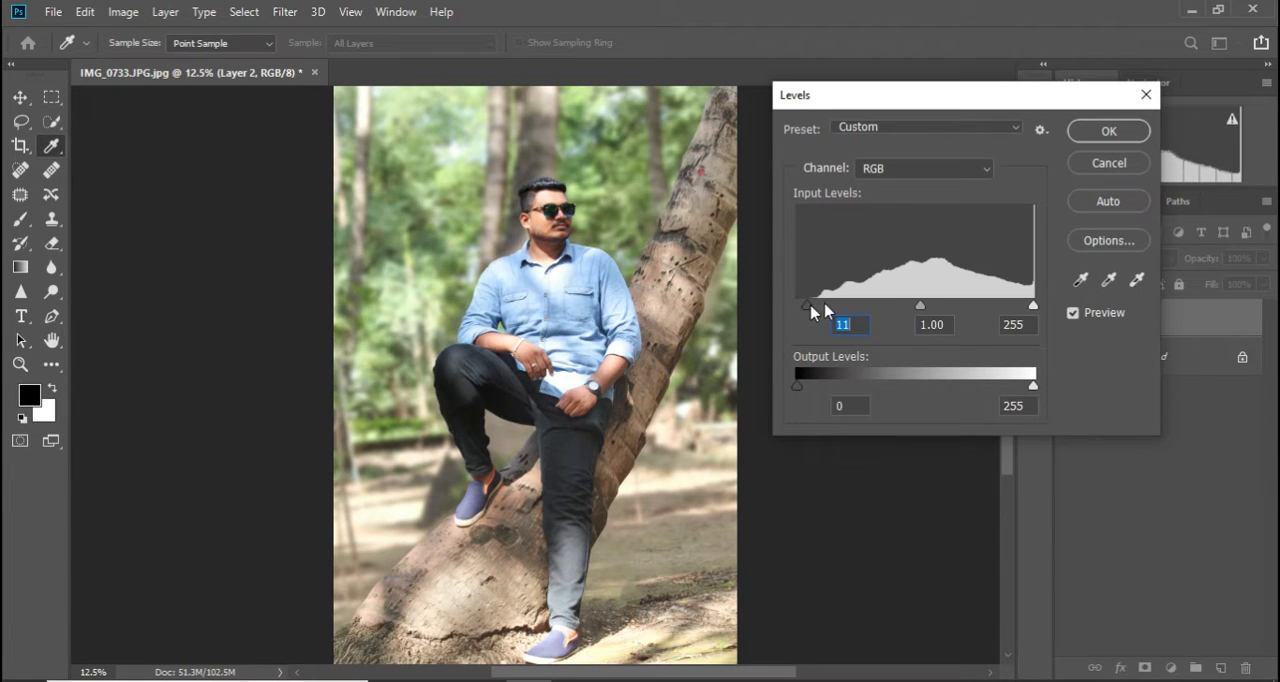
{"action": "left_click", "coordinate": [1108, 131]}
In a new Camera Raw pass, set the Greens hue to +93 and shift the Yellows hue in the HSL adjustments
{"action": "left_click", "coordinate": [285, 12]}
{"action": "left_click", "coordinate": [318, 126]}
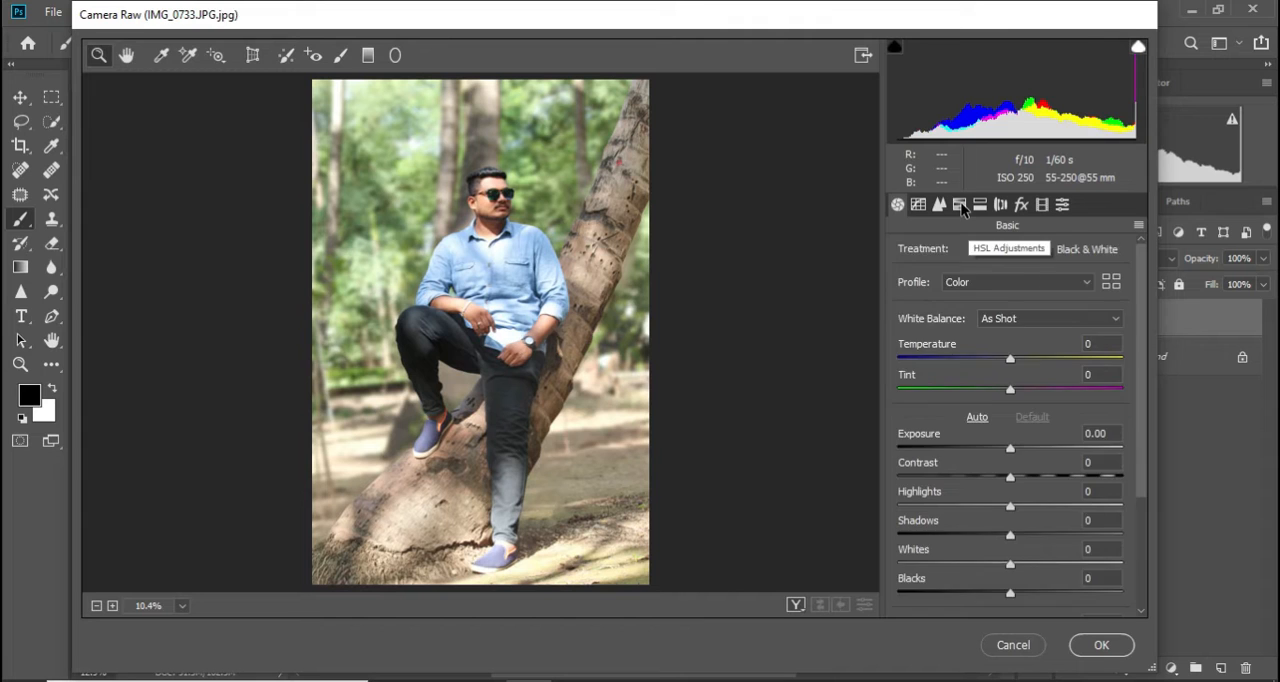
{"action": "left_click", "coordinate": [961, 206]}
{"action": "left_click", "coordinate": [905, 256]}
{"action": "left_click_drag", "start_coordinate": [987, 385], "coordinate": [1128, 385]}
{"action": "left_click", "coordinate": [1121, 415]}
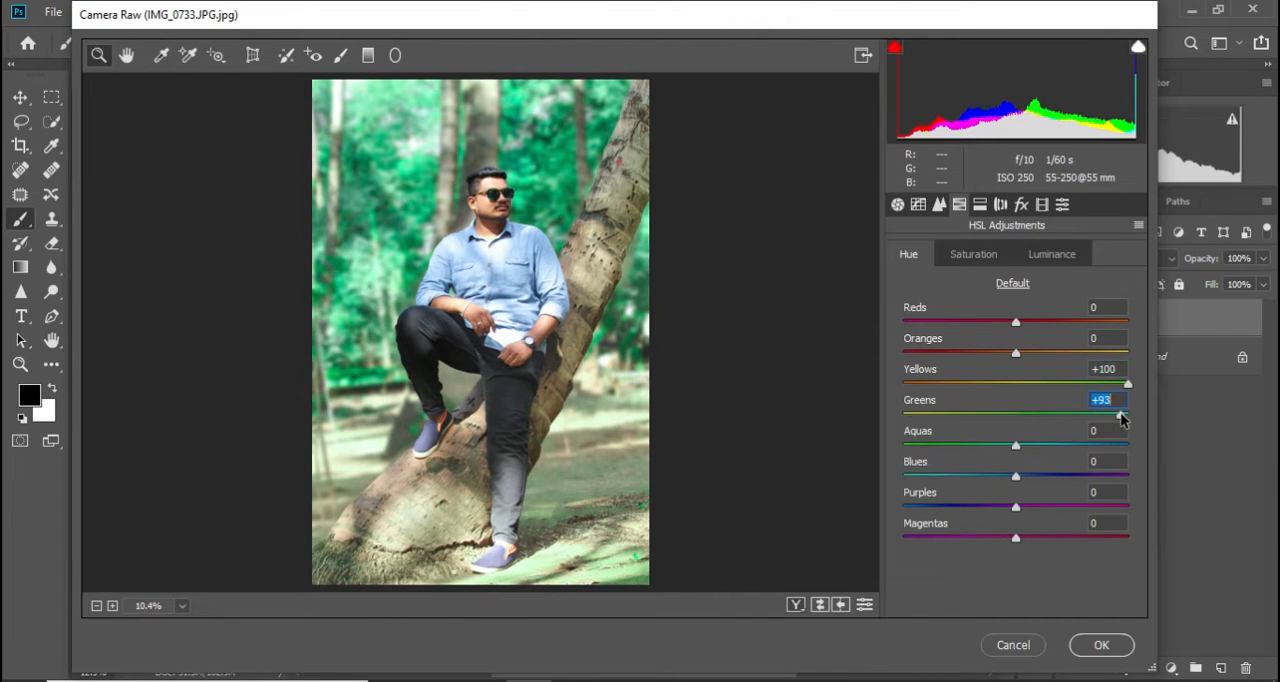
{"action": "left_click", "coordinate": [930, 385]}
{"action": "left_click_drag", "start_coordinate": [935, 382], "coordinate": [1103, 386]}
Set the saturation of Yellows to +73 and Greens to +54, and apply the Camera Raw filter
{"action": "left_click", "coordinate": [975, 254]}
{"action": "left_click", "coordinate": [1077, 413]}
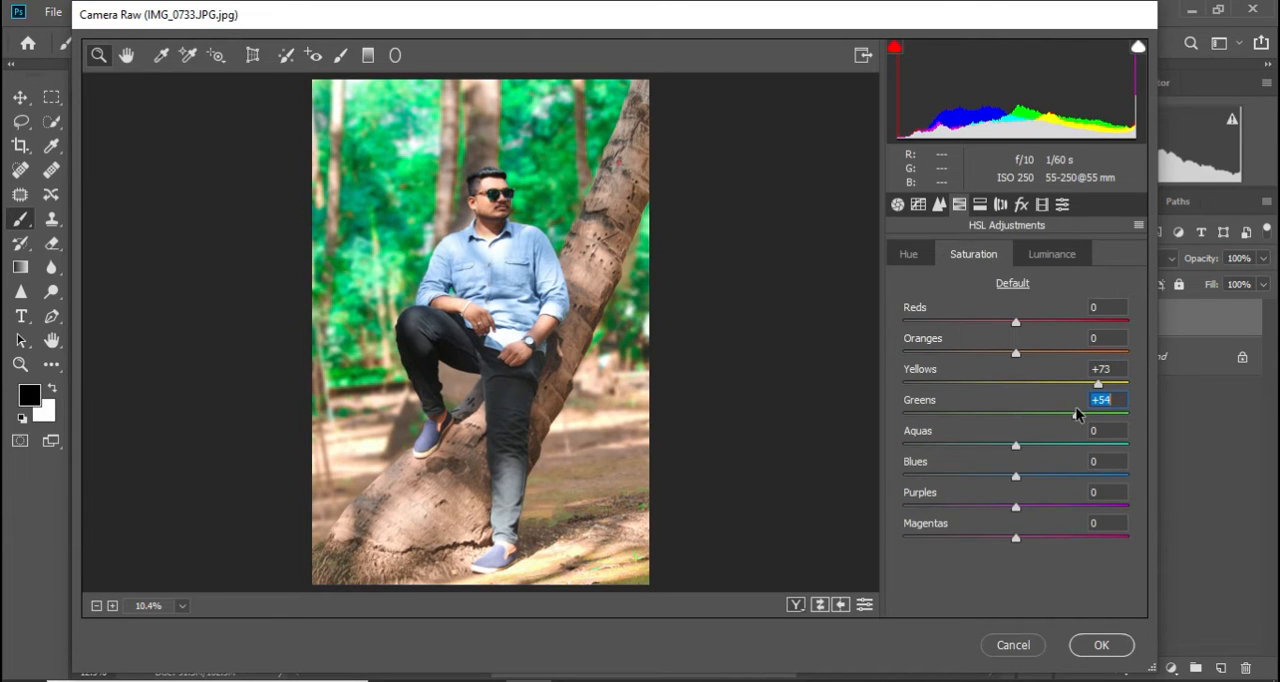
{"action": "left_click", "coordinate": [1101, 645]}
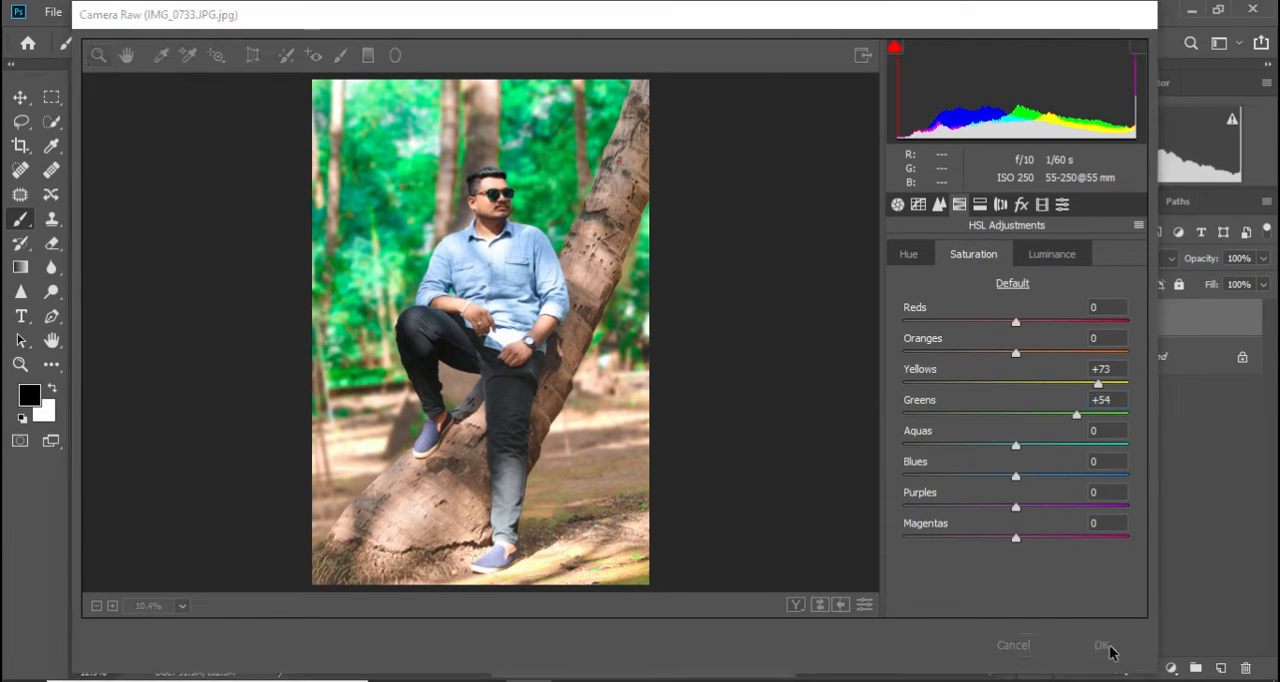
Start another Camera Raw pass on Layer 2 and shift the Aquas and Blues hues in the HSL adjustments
{"action": "key", "text": "ctrl+minus"}
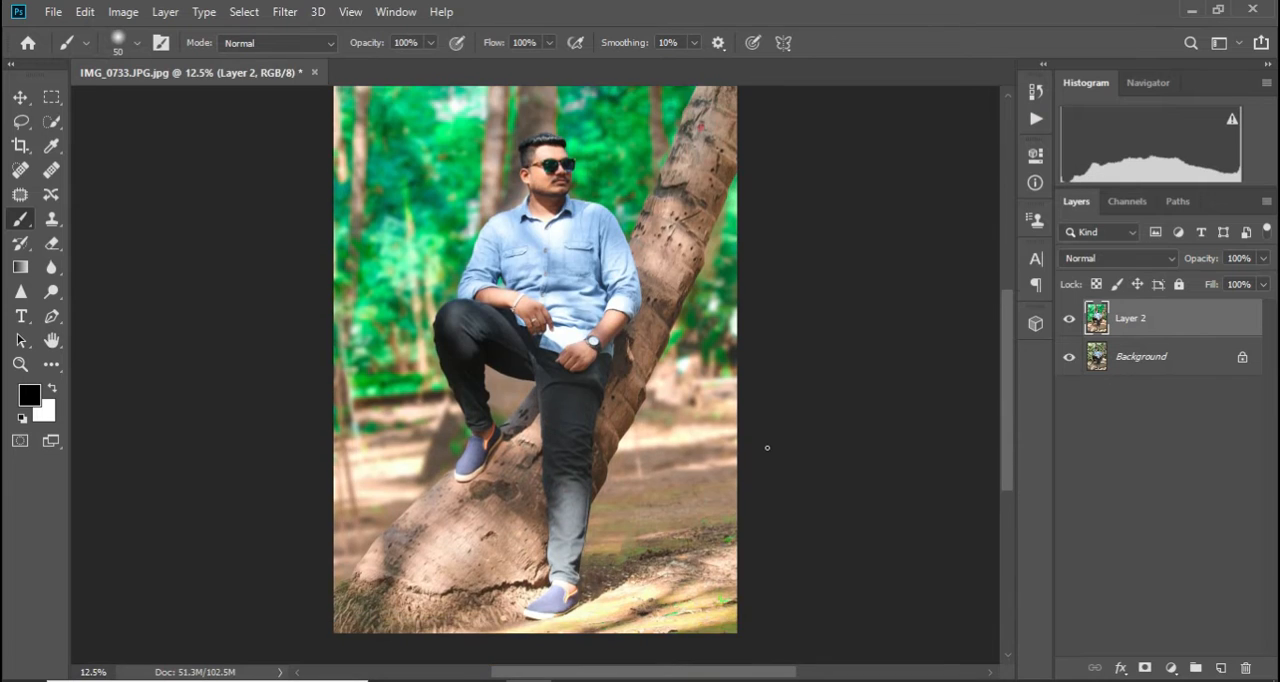
{"action": "key", "text": "ctrl+plus"}
{"action": "left_click", "coordinate": [286, 13]}
{"action": "left_click", "coordinate": [303, 125]}
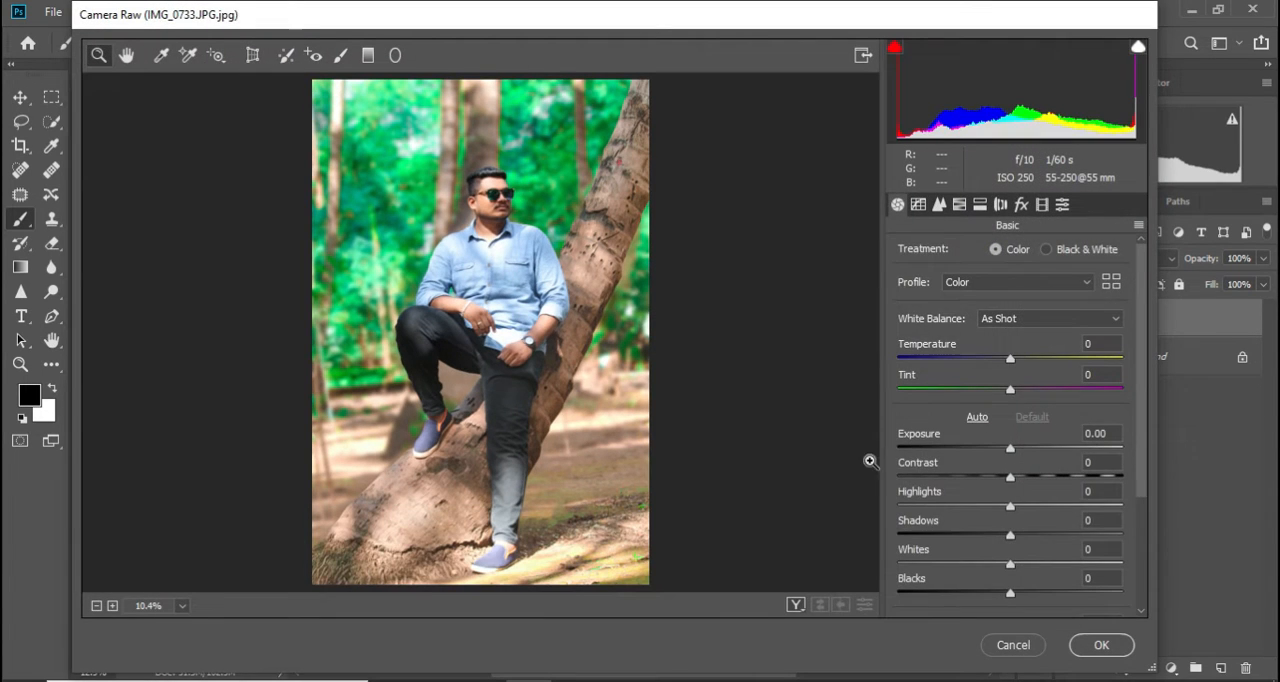
{"action": "left_click", "coordinate": [982, 206]}
{"action": "left_click", "coordinate": [956, 206]}
{"action": "left_click", "coordinate": [910, 256]}
{"action": "left_click", "coordinate": [1027, 476]}
{"action": "left_click", "coordinate": [1064, 445]}
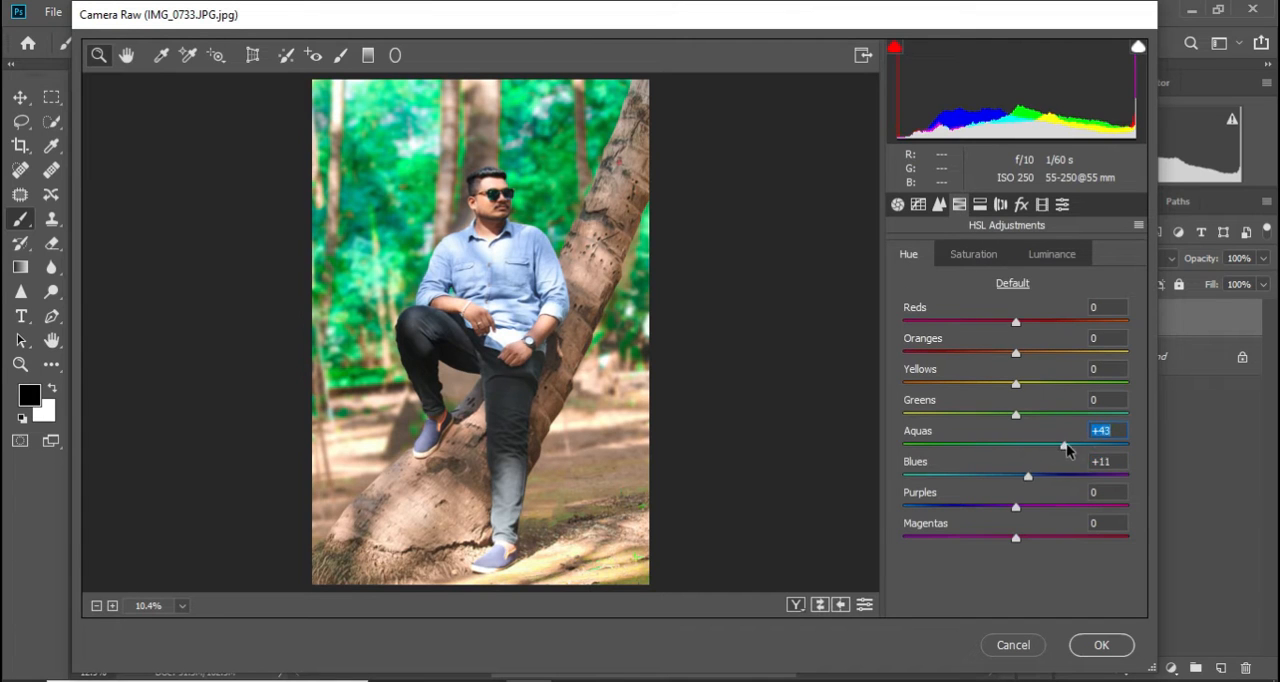
{"action": "left_click", "coordinate": [1066, 477]}
{"action": "left_click_drag", "start_coordinate": [1066, 477], "coordinate": [1127, 479]}
{"action": "left_click", "coordinate": [1009, 446]}
Boost the saturation of the Aquas and Blues, add light luminance noise reduction and apply the filter
{"action": "left_click", "coordinate": [973, 254]}
{"action": "left_click_drag", "start_coordinate": [1072, 445], "coordinate": [1121, 456]}
{"action": "left_click", "coordinate": [1000, 204]}
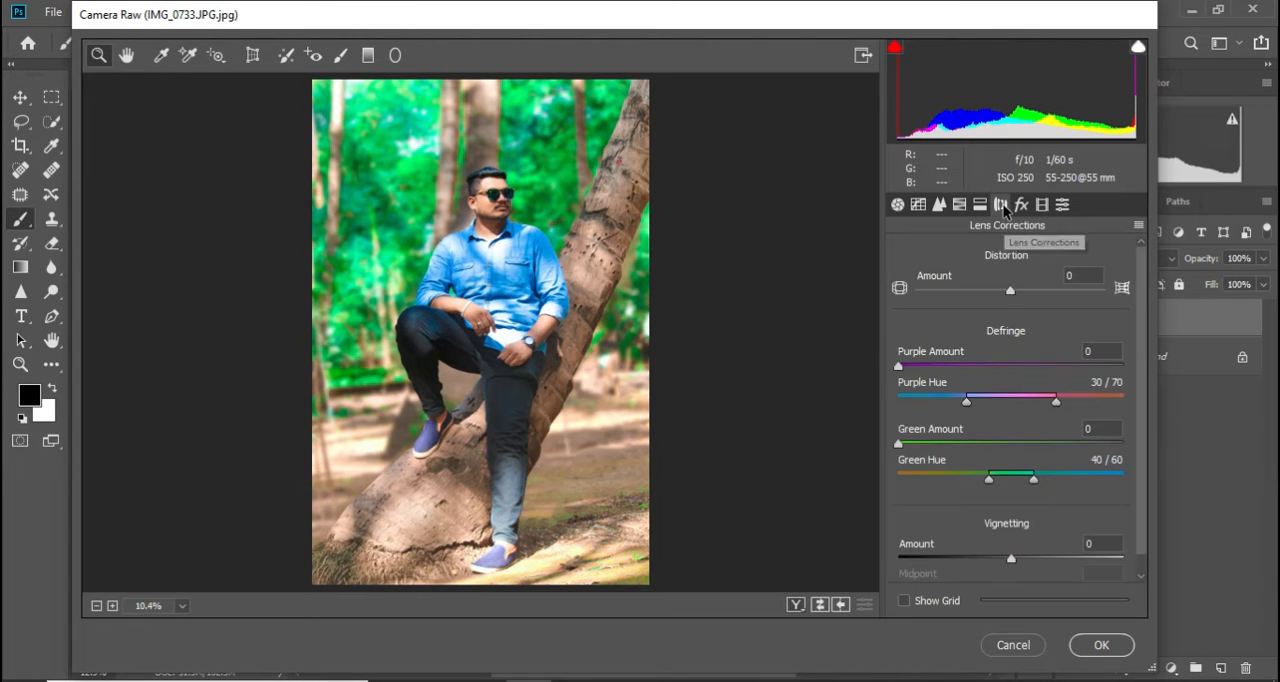
{"action": "left_click", "coordinate": [939, 204]}
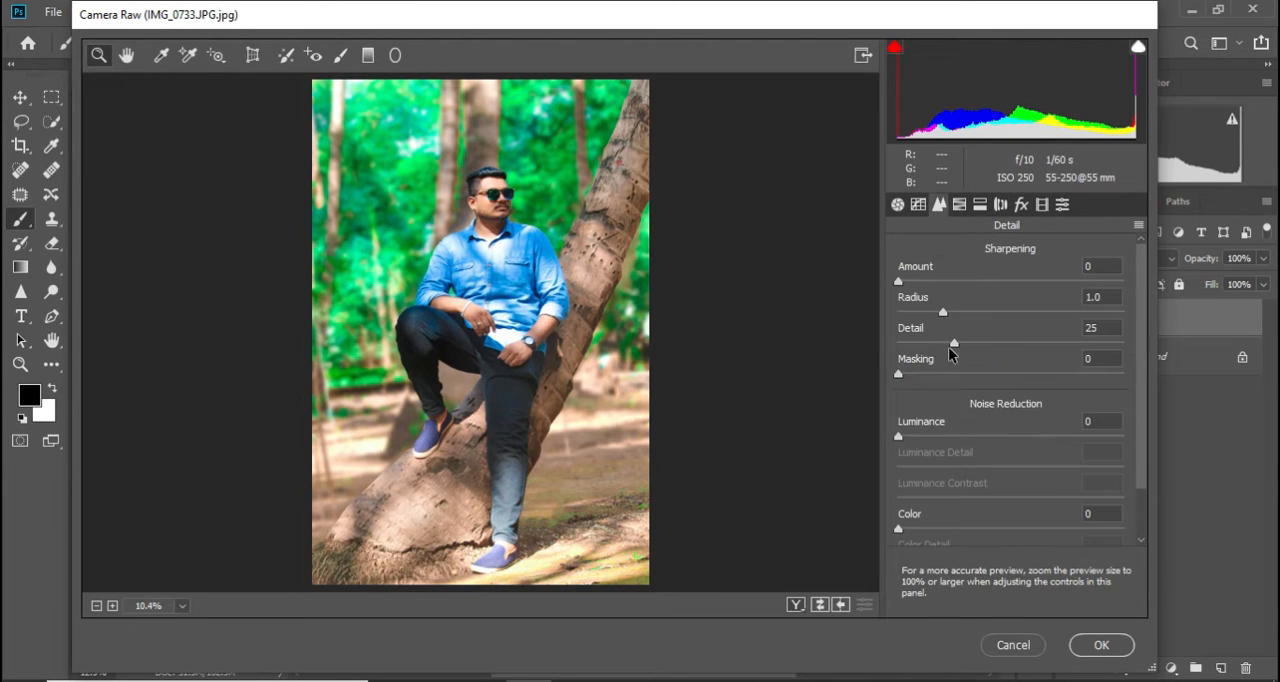
{"action": "left_click_drag", "start_coordinate": [898, 436], "coordinate": [932, 436]}
{"action": "left_click", "coordinate": [1100, 646]}
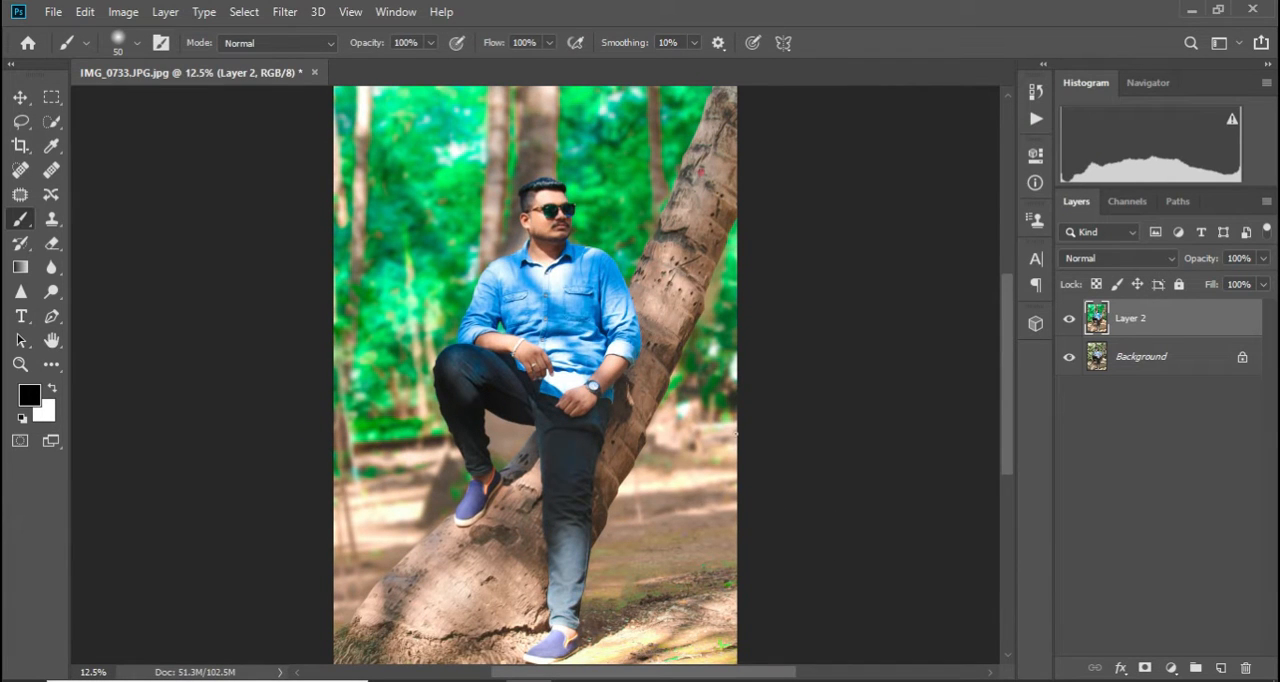
Duplicate Layer 2 and, in Camera Raw, set the copy's saturation to -99 for Yellows and -100 for Greens
{"action": "scroll", "coordinate": [691, 343], "scroll_direction": "down", "scroll_amount": 2}
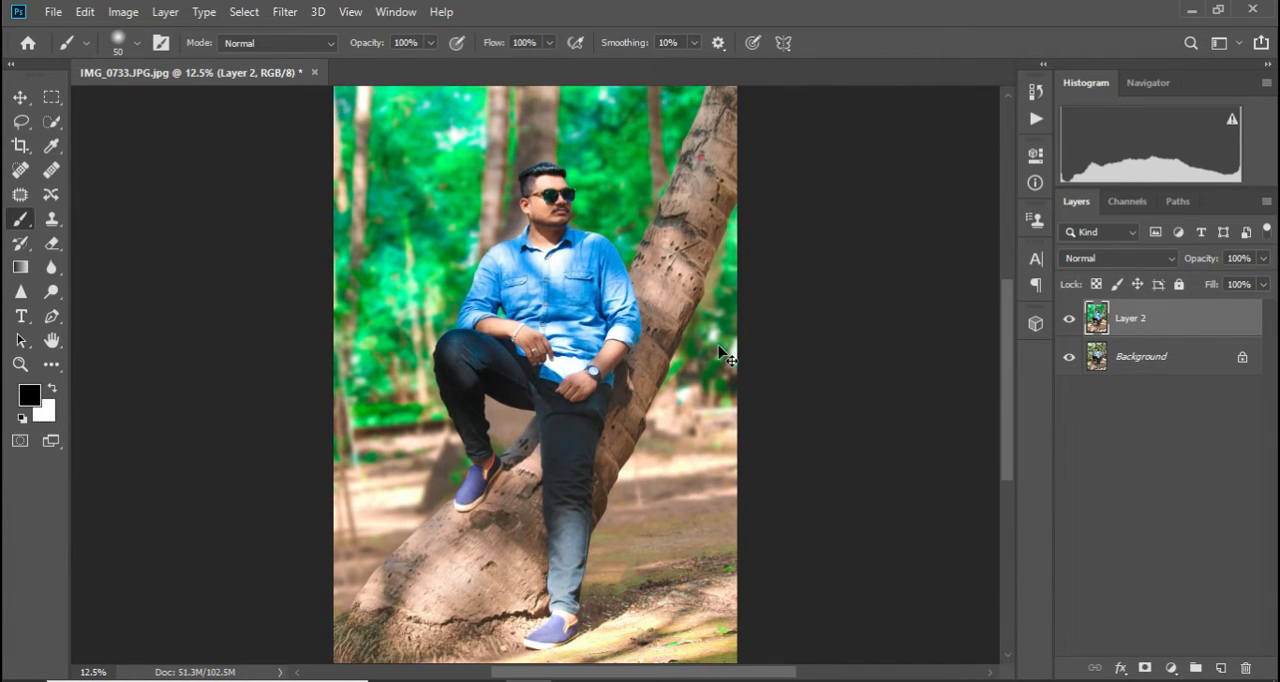
{"action": "key", "text": "ctrl+j"}
{"action": "left_click", "coordinate": [285, 11]}
{"action": "left_click", "coordinate": [320, 124]}
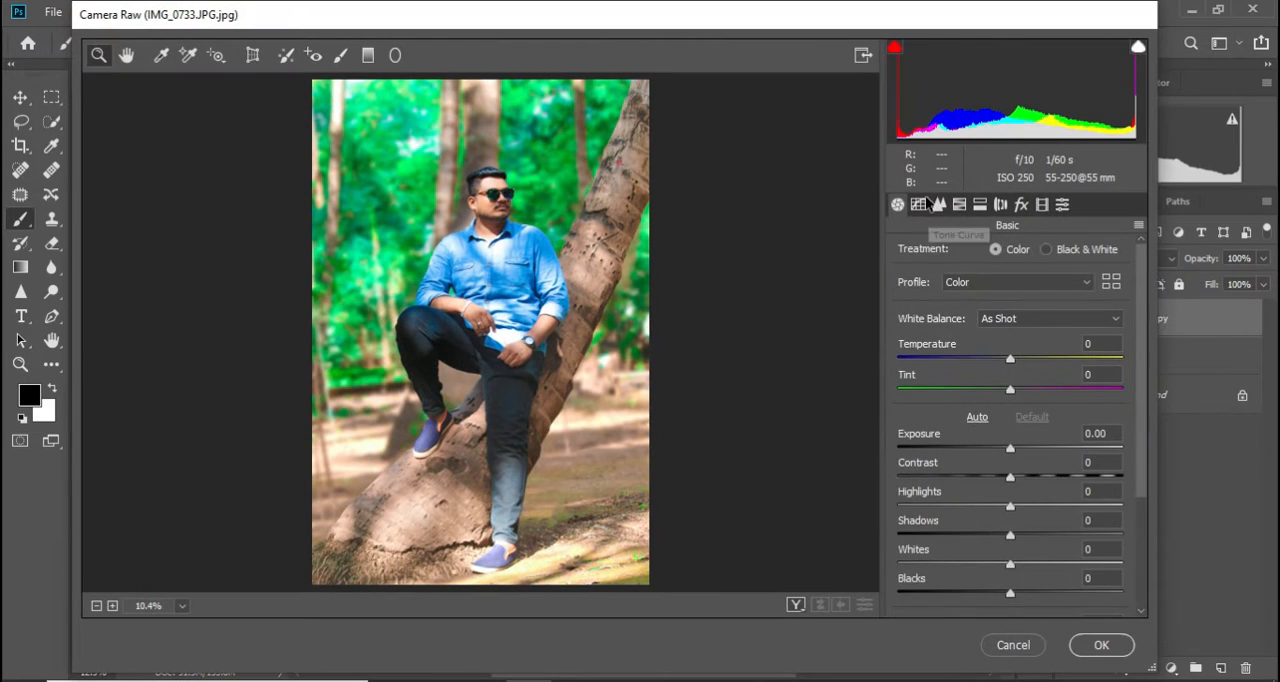
{"action": "left_click", "coordinate": [955, 204]}
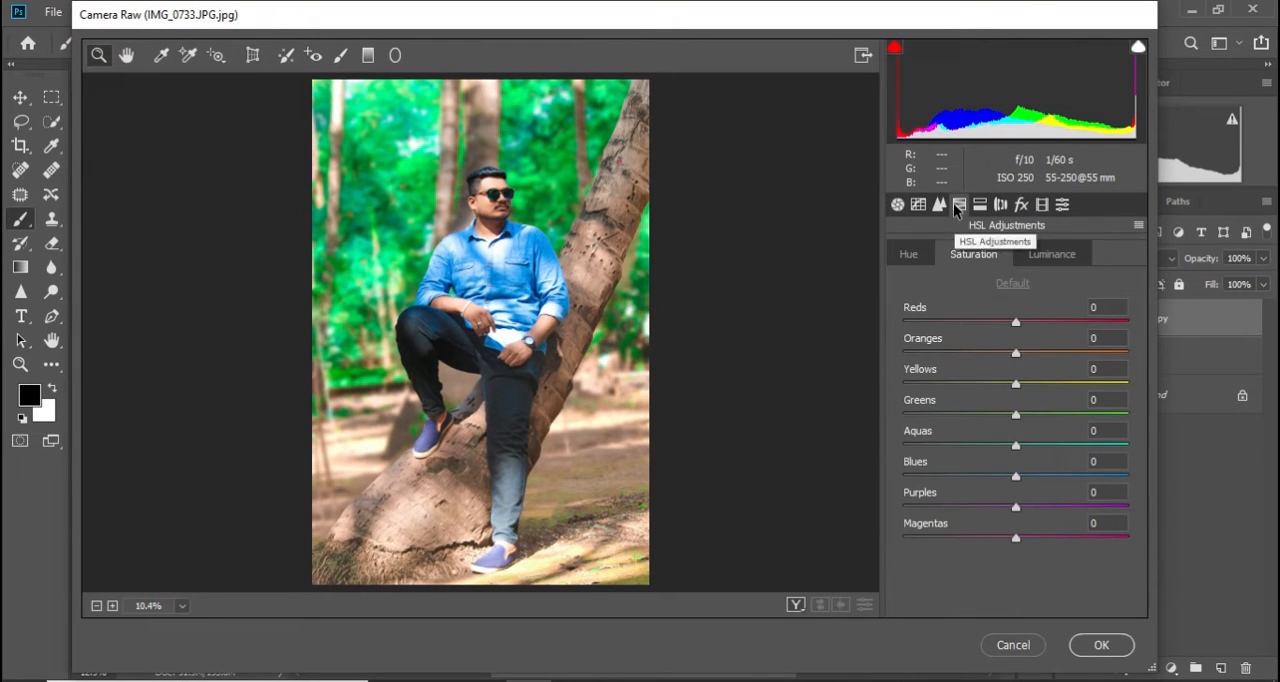
{"action": "left_click", "coordinate": [907, 384]}
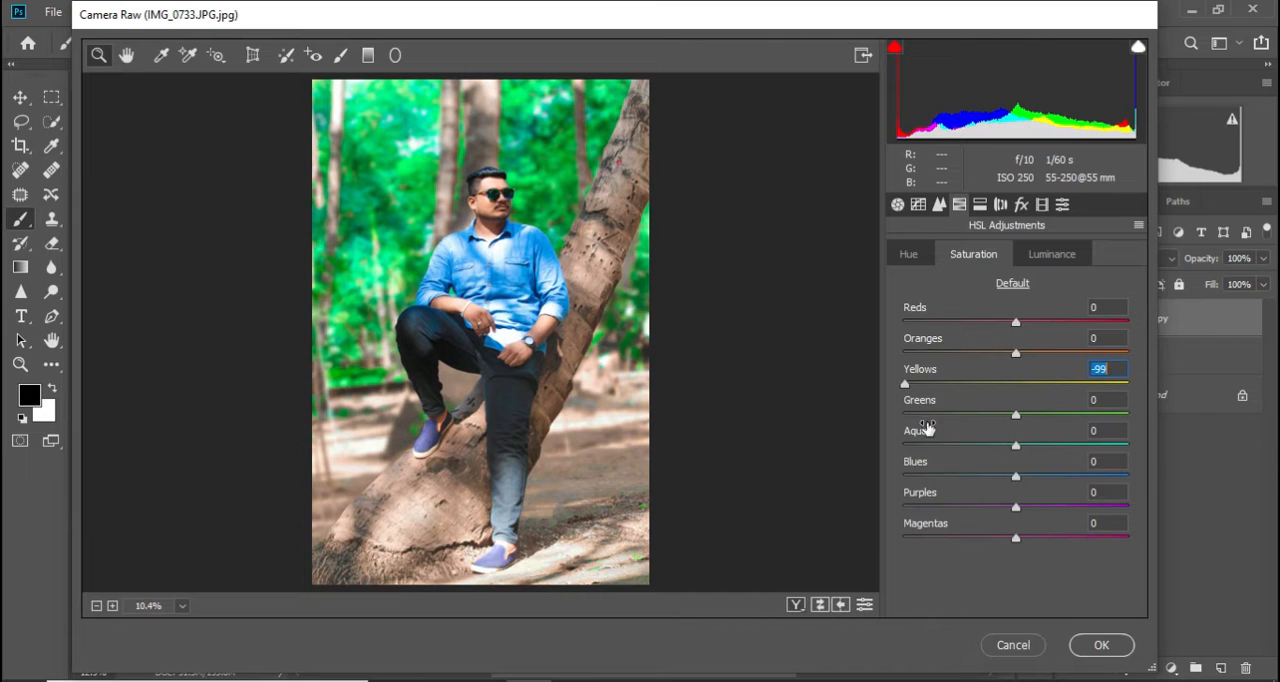
{"action": "left_click", "coordinate": [906, 414]}
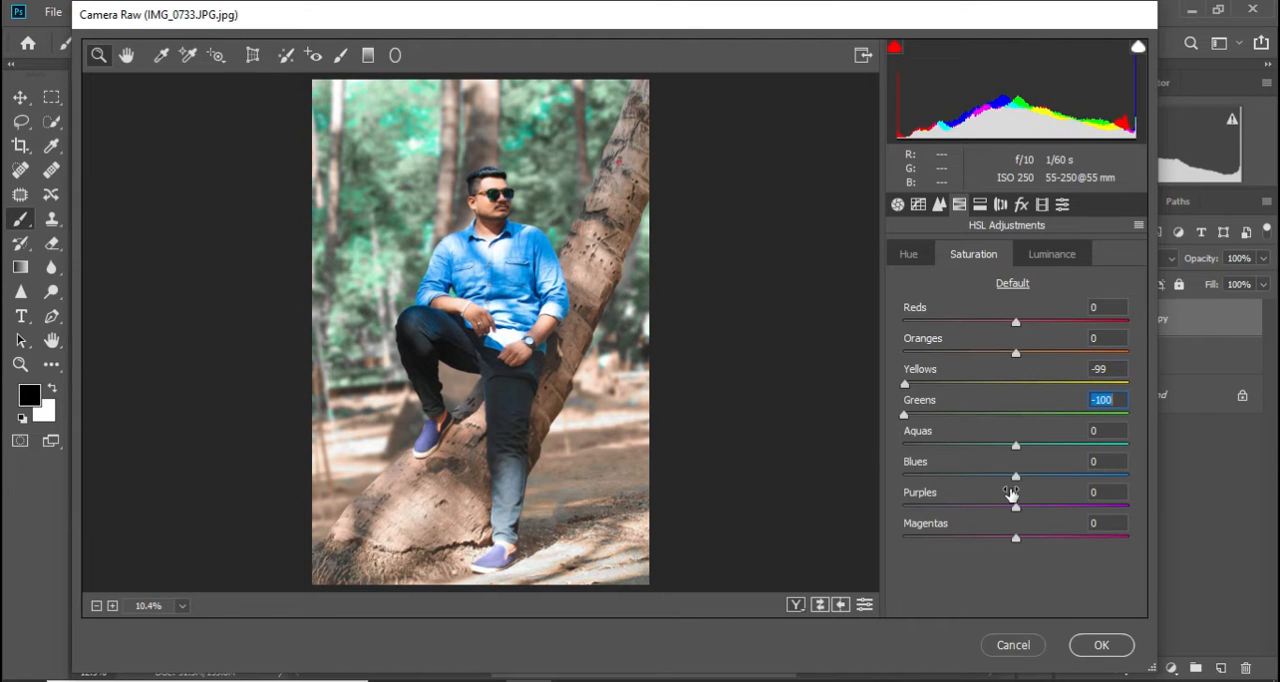
Set the hue of both Yellows and Greens to +100 in the HSL adjustments
{"action": "left_click", "coordinate": [908, 254]}
{"action": "left_click", "coordinate": [955, 384]}
{"action": "left_click", "coordinate": [1123, 384]}
{"action": "left_click", "coordinate": [1093, 413]}
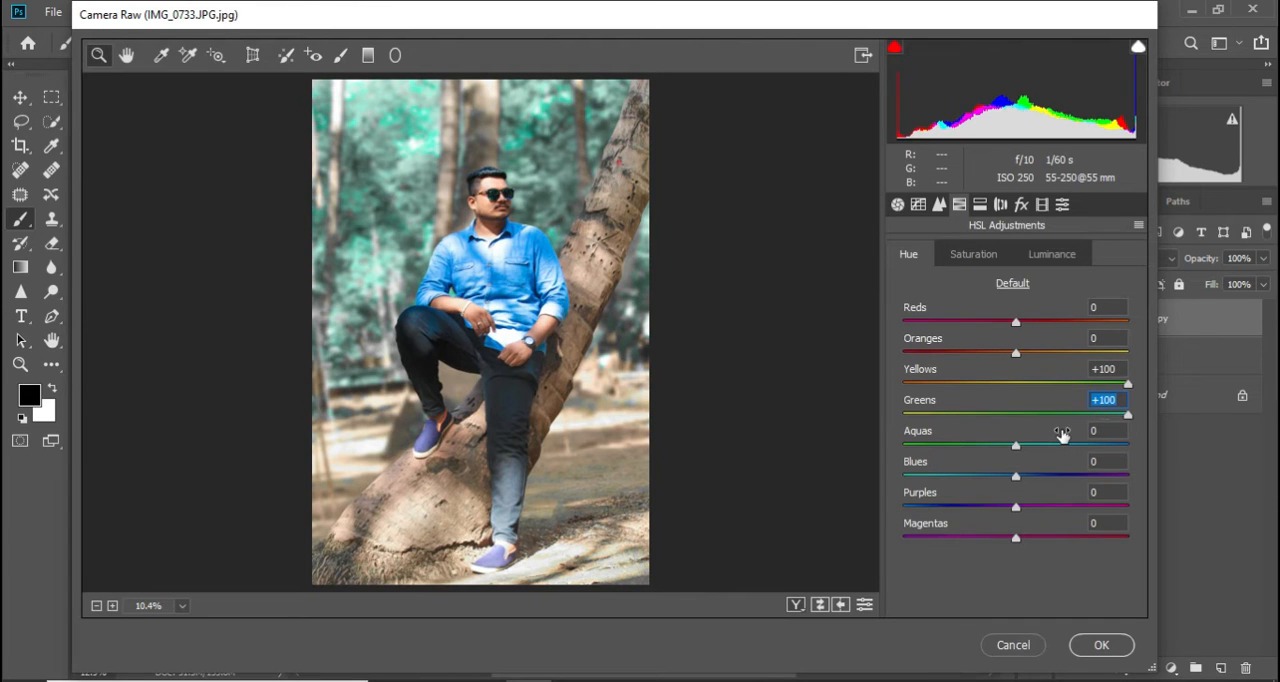
Raise the parametric tone curve's Highlights to +13 and apply the Camera Raw filter
{"action": "left_click", "coordinate": [938, 204]}
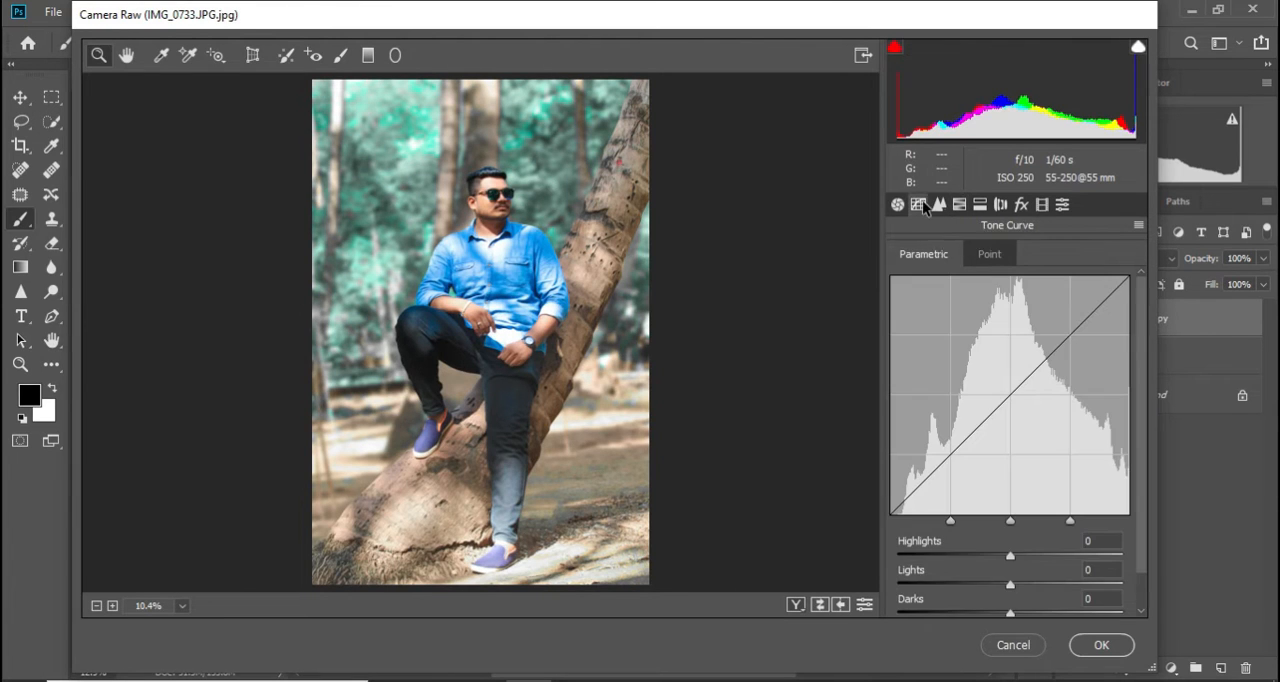
{"action": "left_click", "coordinate": [1024, 556]}
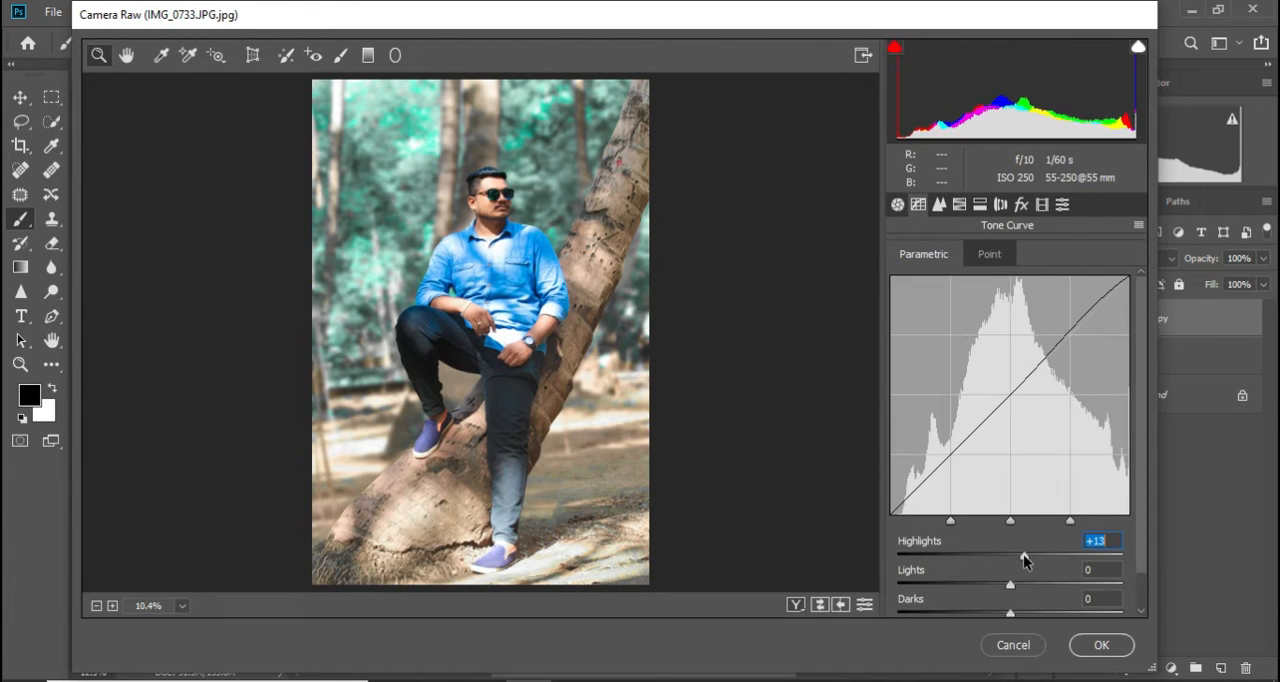
{"action": "left_click", "coordinate": [1082, 640]}
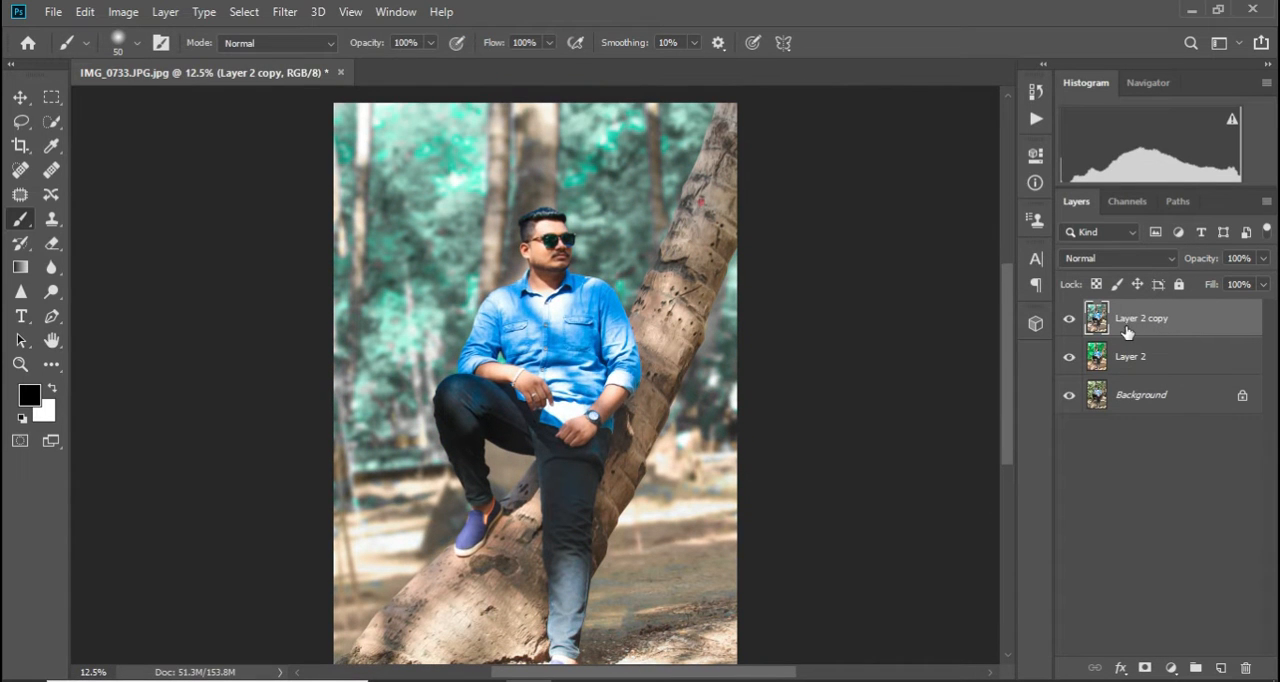
Duplicate the Layer 2 copy layer and open the duplicate in Liquify at 100% on the man's head
{"action": "key", "text": "ctrl+j"}
{"action": "left_click", "coordinate": [285, 12]}
{"action": "left_click", "coordinate": [330, 168]}
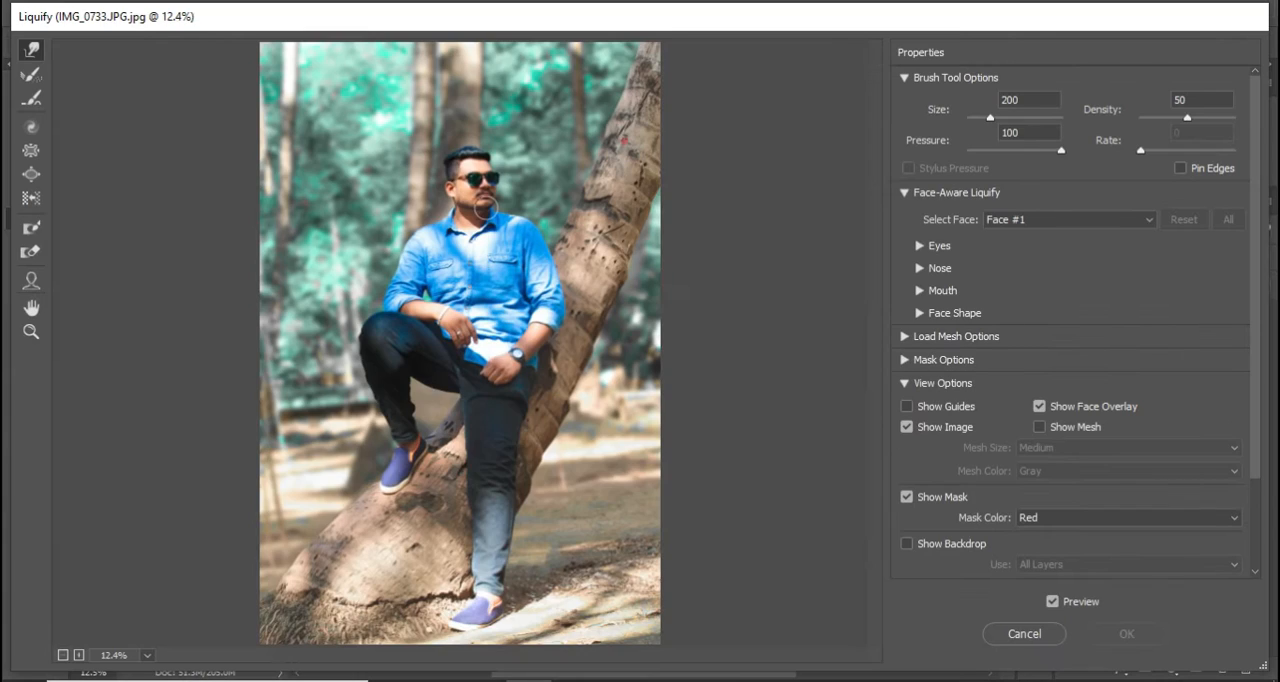
{"action": "key", "text": "ctrl+plus"}
{"action": "key", "text": "ctrl+plus"}
{"action": "key", "text": "ctrl+plus"}
{"action": "left_click_drag", "start_coordinate": [642, 124], "coordinate": [630, 474]}
{"action": "key", "text": "ctrl+plus"}
{"action": "key", "text": "ctrl+plus"}
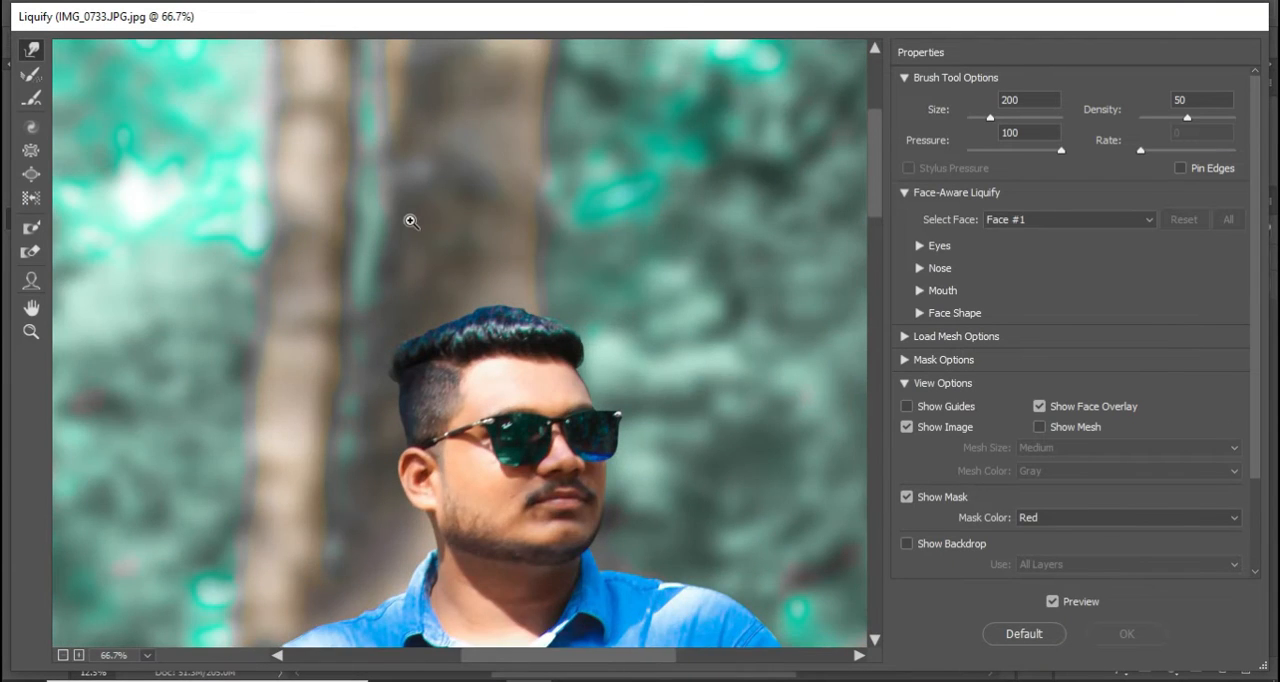
{"action": "scroll", "coordinate": [482, 321], "scroll_direction": "down", "scroll_amount": 1}
{"action": "key", "text": "ctrl+plus"}
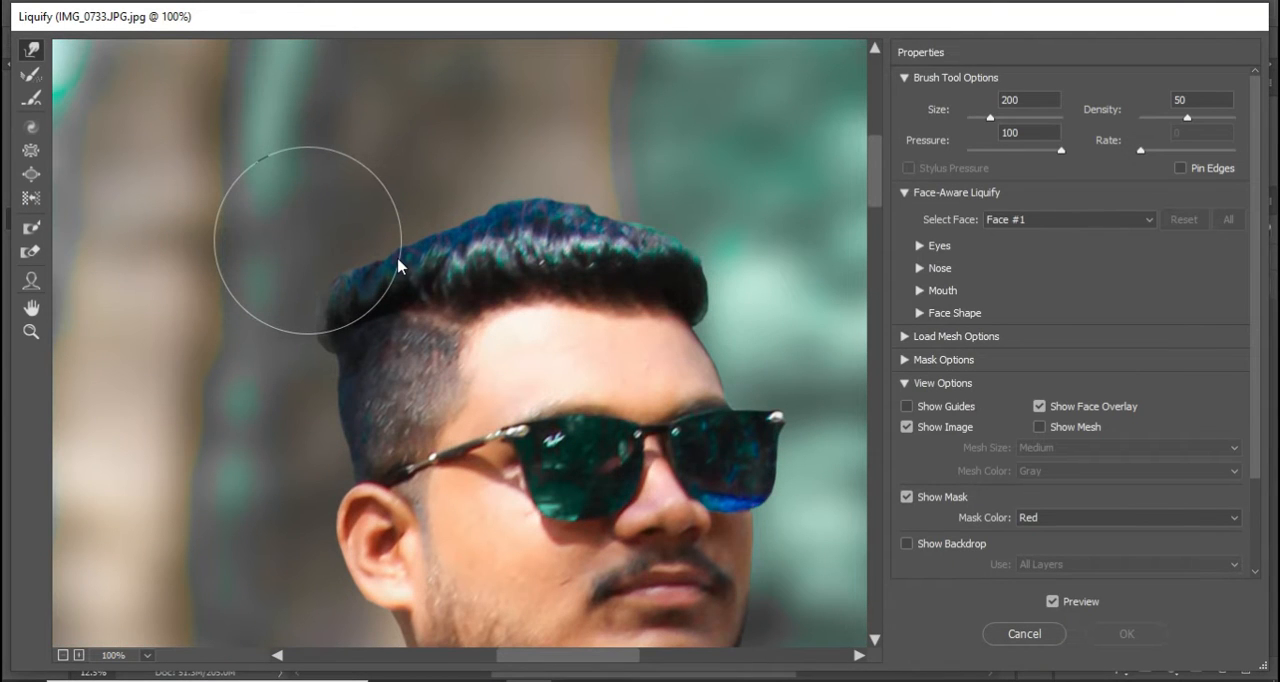
Reduce the warp brush to 150 and push the hair at the back of the head upward into a fuller shape
{"action": "key", "text": "bracketleft"}
{"action": "key", "text": "bracketleft"}
{"action": "left_click_drag", "start_coordinate": [354, 257], "coordinate": [357, 171]}
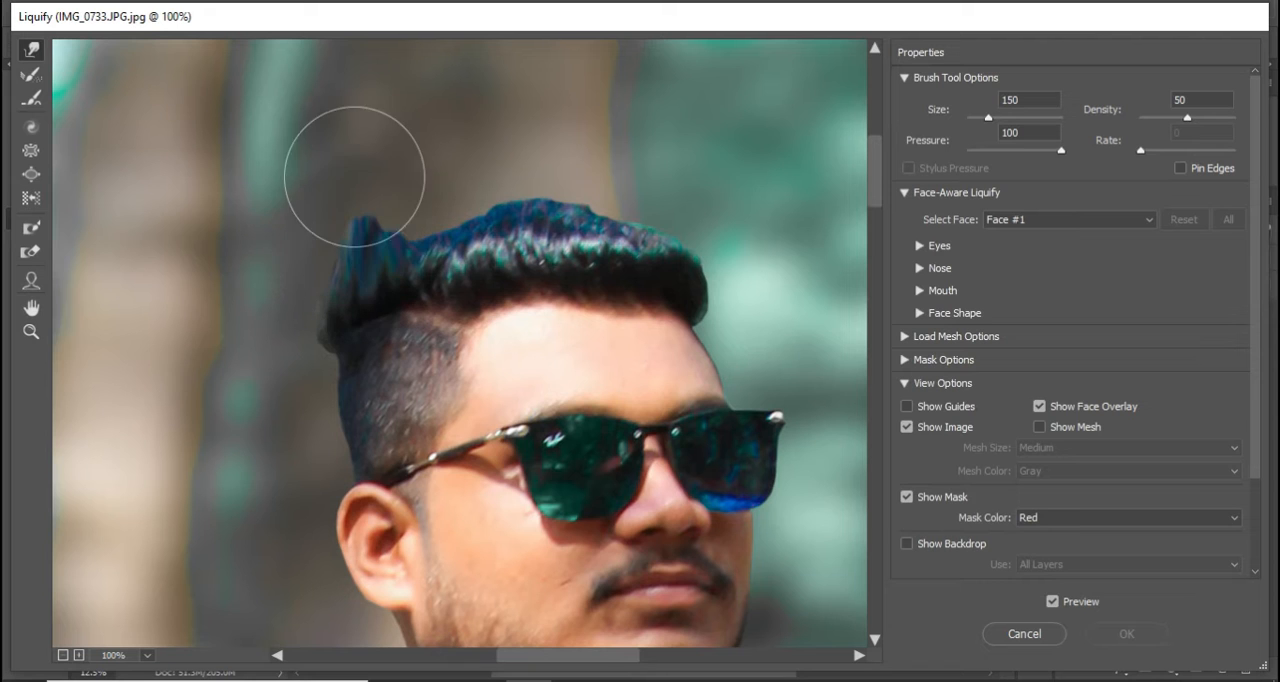
{"action": "key", "text": "ctrl+z"}
{"action": "mouse_move", "coordinate": [367, 271]}
{"action": "left_mouse_down"}
{"action": "mouse_move", "coordinate": [319, 285]}
{"action": "mouse_move", "coordinate": [376, 227]}
{"action": "mouse_move", "coordinate": [404, 234]}
{"action": "mouse_move", "coordinate": [404, 214]}
{"action": "mouse_move", "coordinate": [452, 218]}
{"action": "left_mouse_up"}
{"action": "left_click_drag", "start_coordinate": [345, 250], "coordinate": [350, 236]}
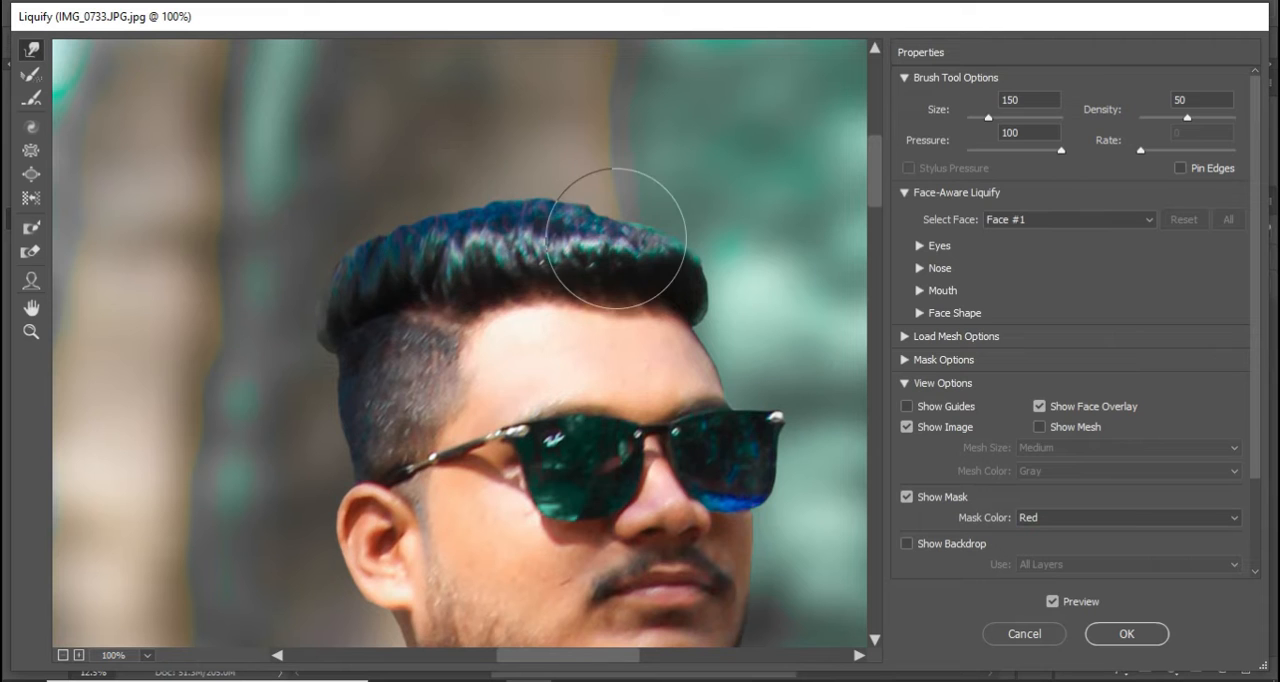
Raise the front and crown of the hair, smooth its upper outline, and apply the Liquify changes
{"action": "left_click_drag", "start_coordinate": [617, 239], "coordinate": [618, 221]}
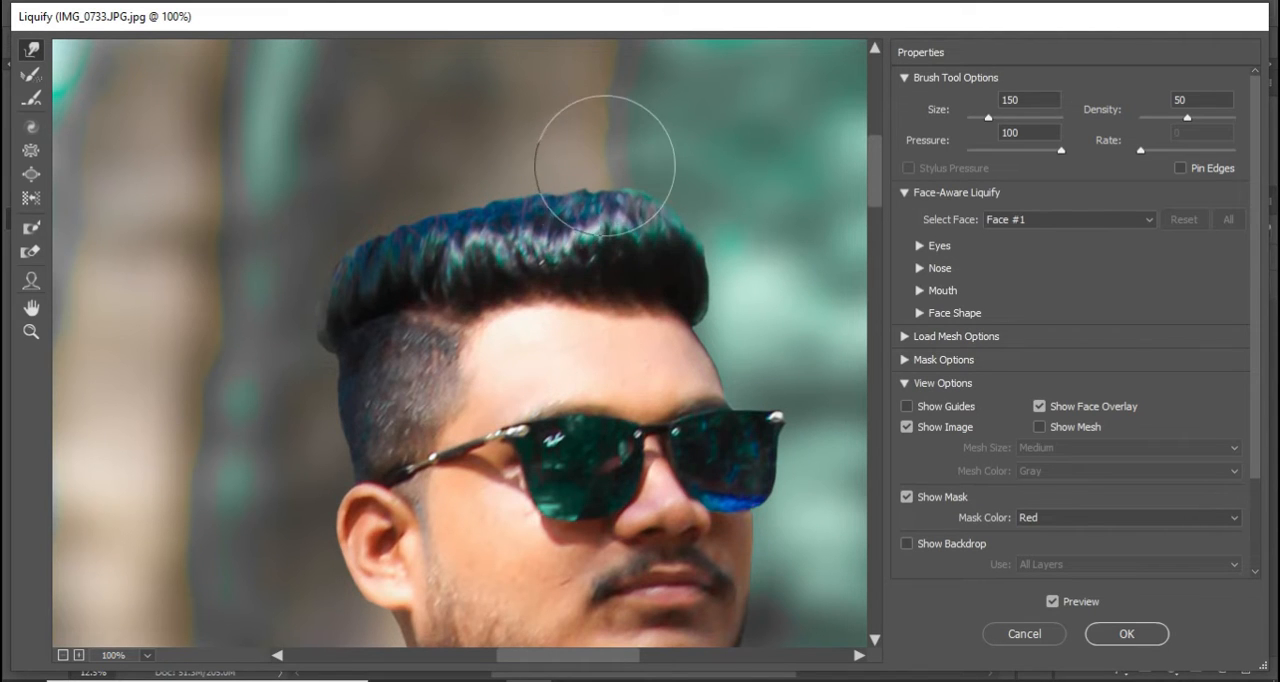
{"action": "left_click_drag", "start_coordinate": [548, 164], "coordinate": [529, 136]}
{"action": "left_click_drag", "start_coordinate": [499, 189], "coordinate": [493, 168]}
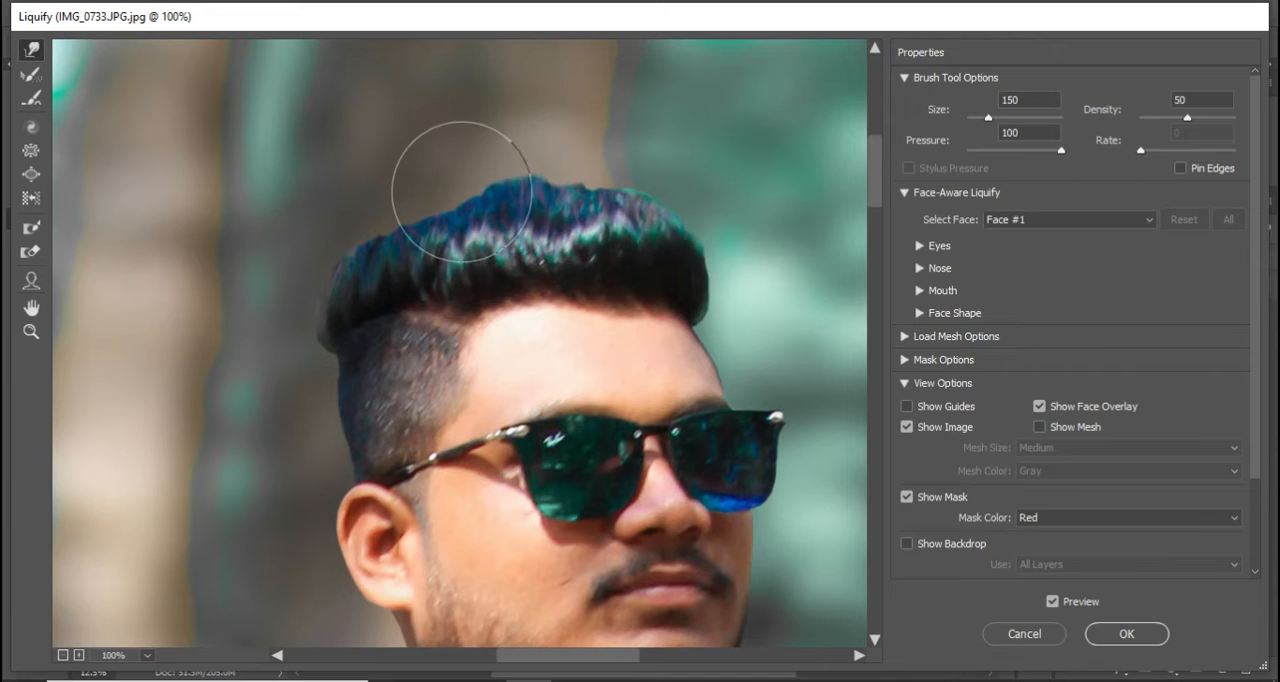
{"action": "left_click_drag", "start_coordinate": [400, 229], "coordinate": [432, 211]}
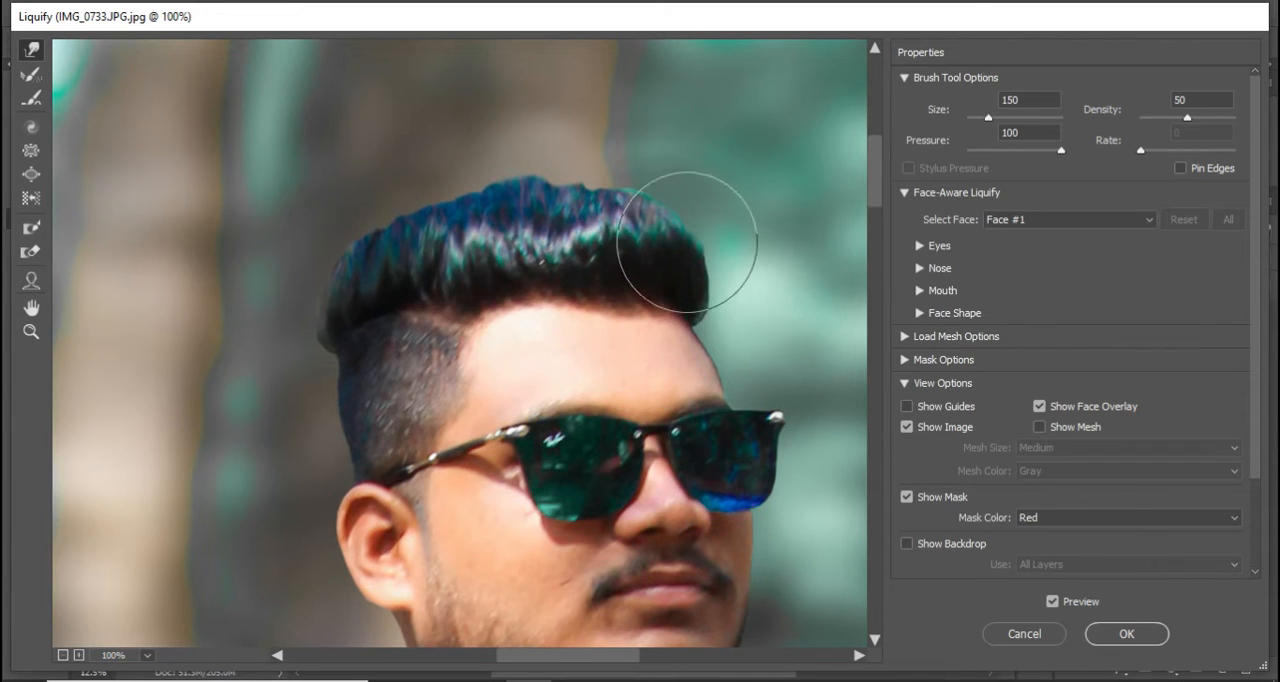
{"action": "left_click", "coordinate": [1157, 624]}
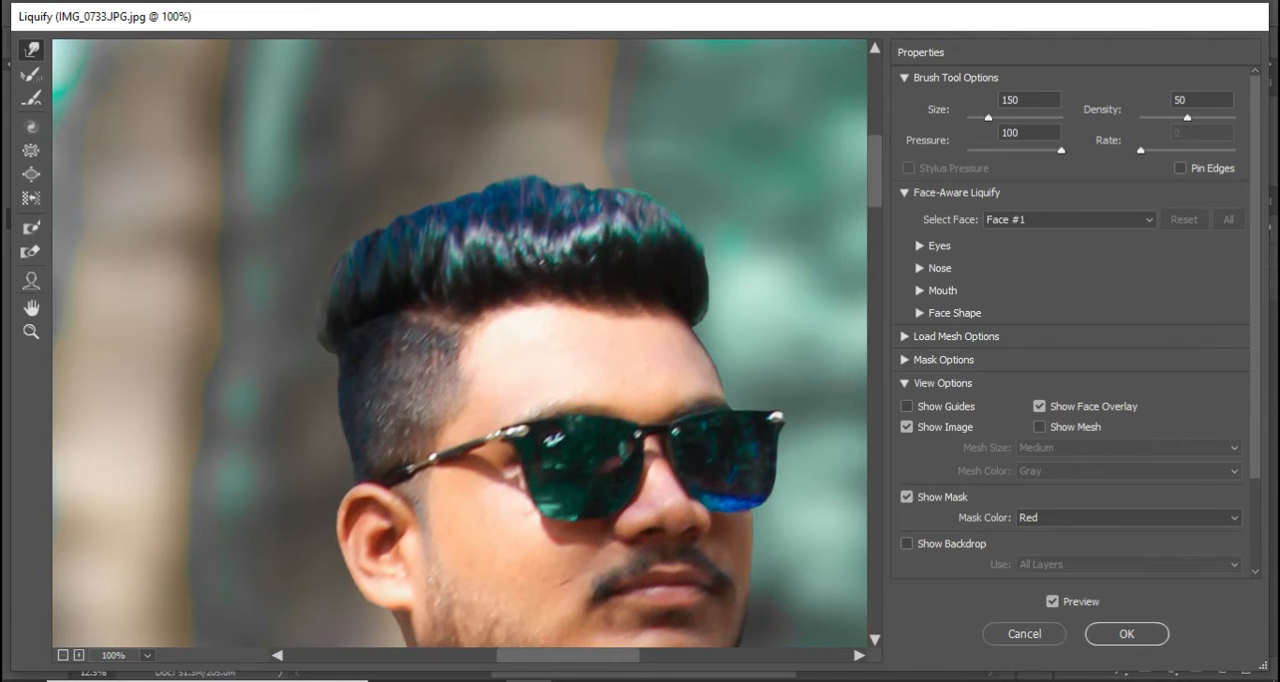
{"action": "left_click", "coordinate": [1108, 642]}
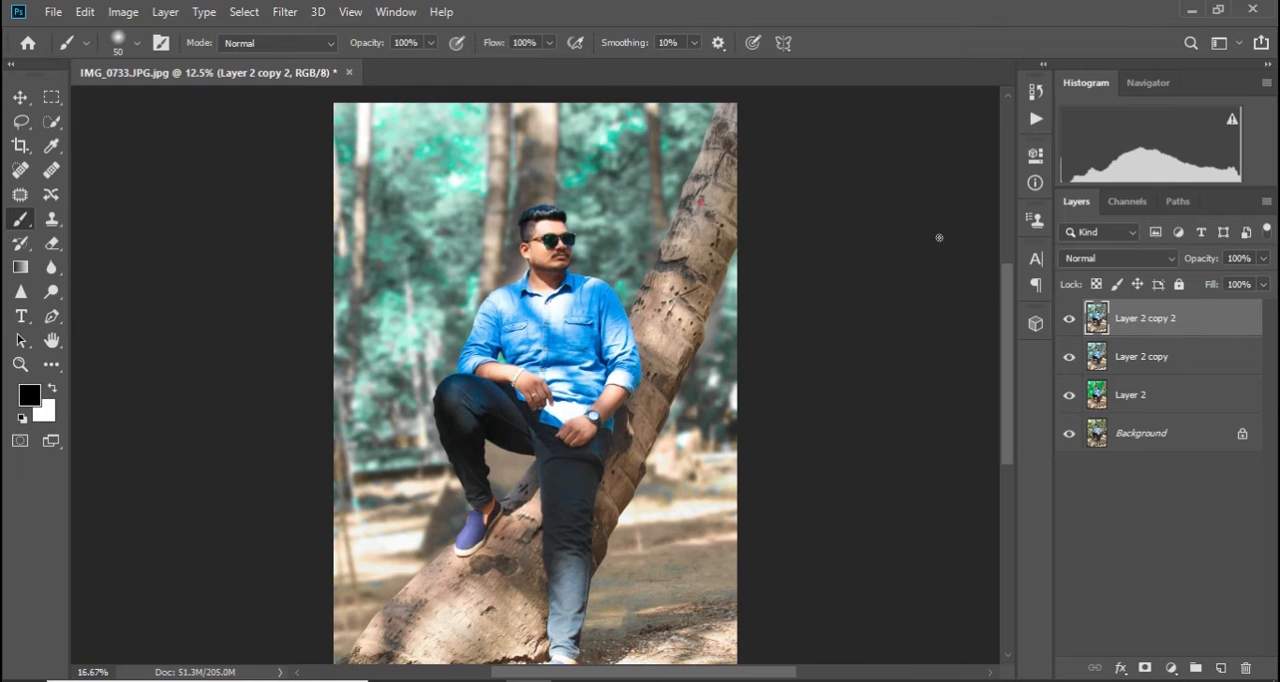
Duplicate Layer 2 copy 2 and brighten the duplicate with an RGB curve point at input 116, output 138
{"action": "key", "text": "ctrl+plus"}
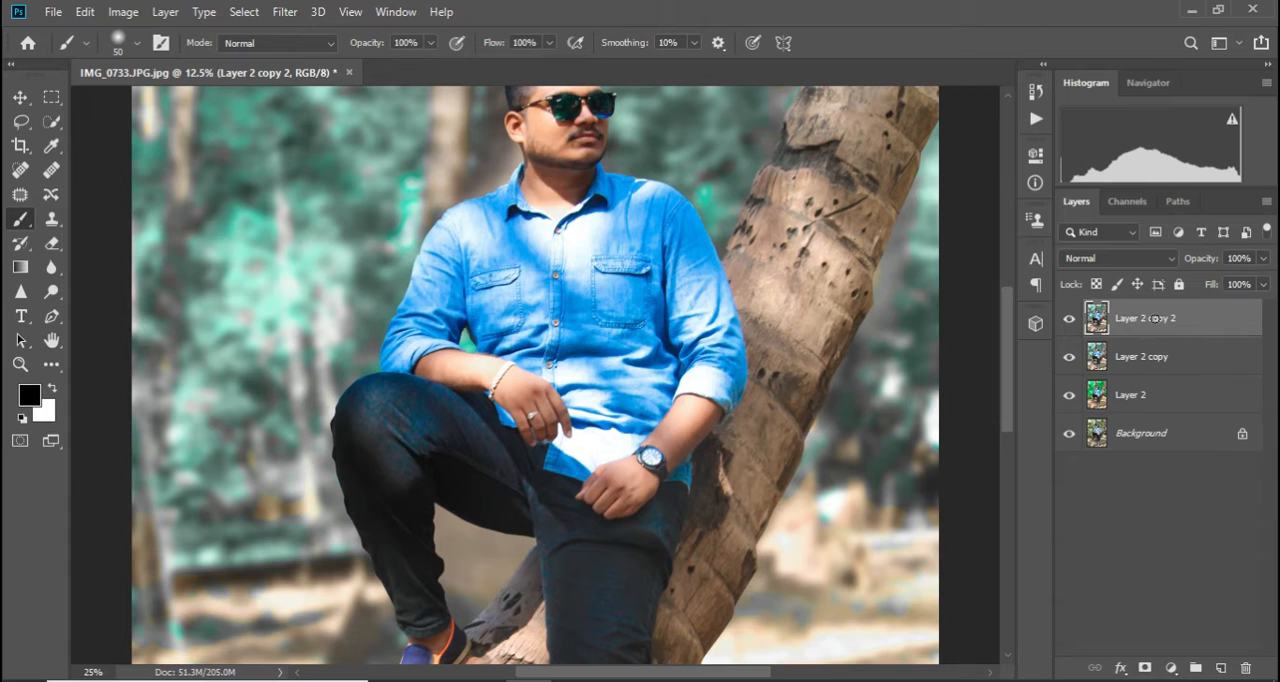
{"action": "key", "text": "ctrl+plus"}
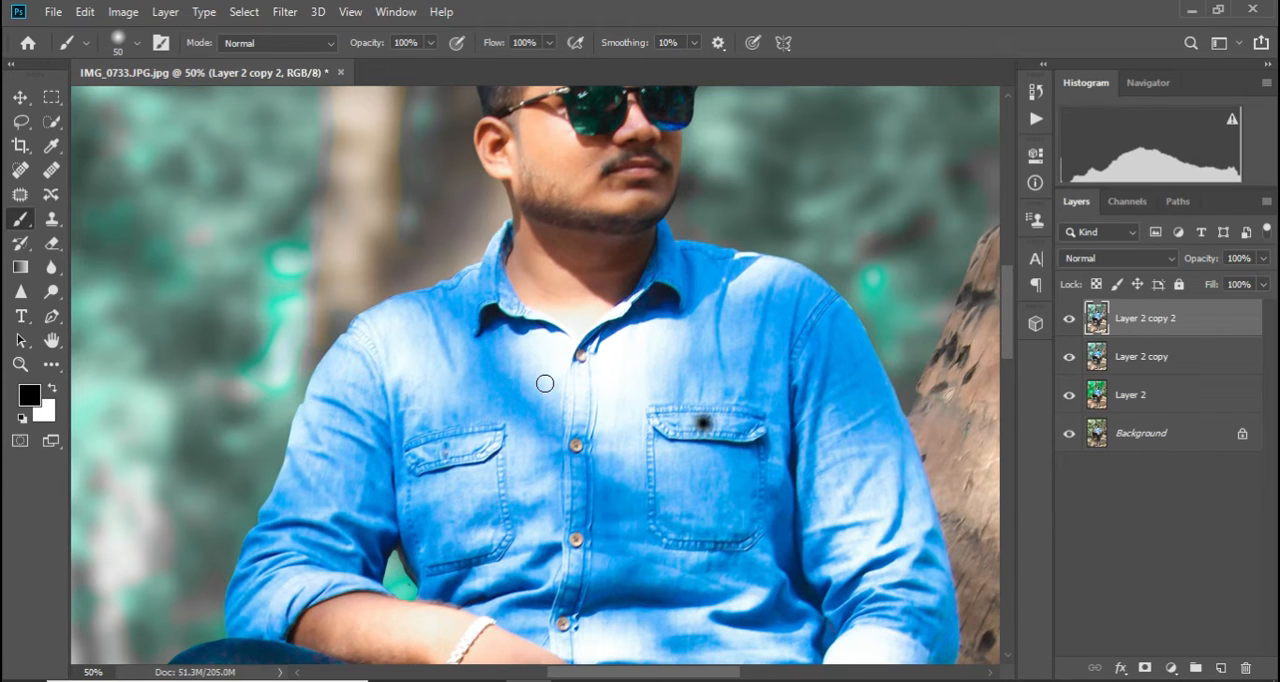
{"action": "scroll", "coordinate": [803, 249], "scroll_direction": "up", "scroll_amount": 3}
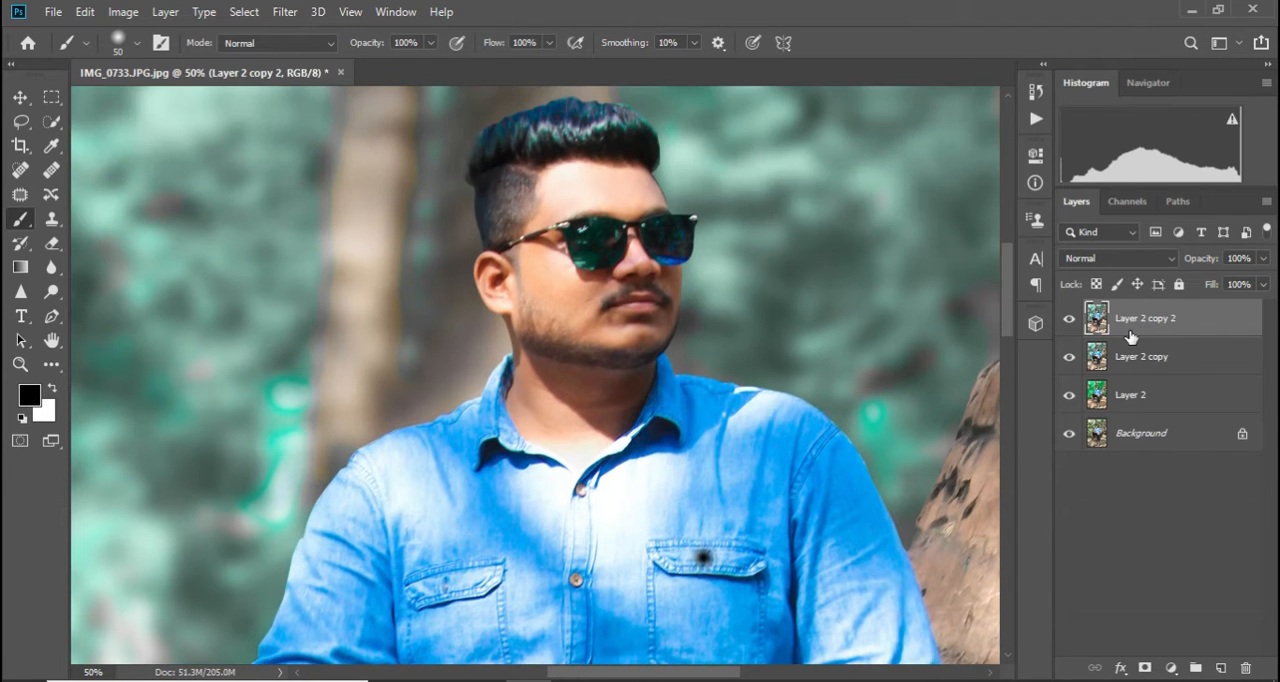
{"action": "key", "text": "ctrl+j"}
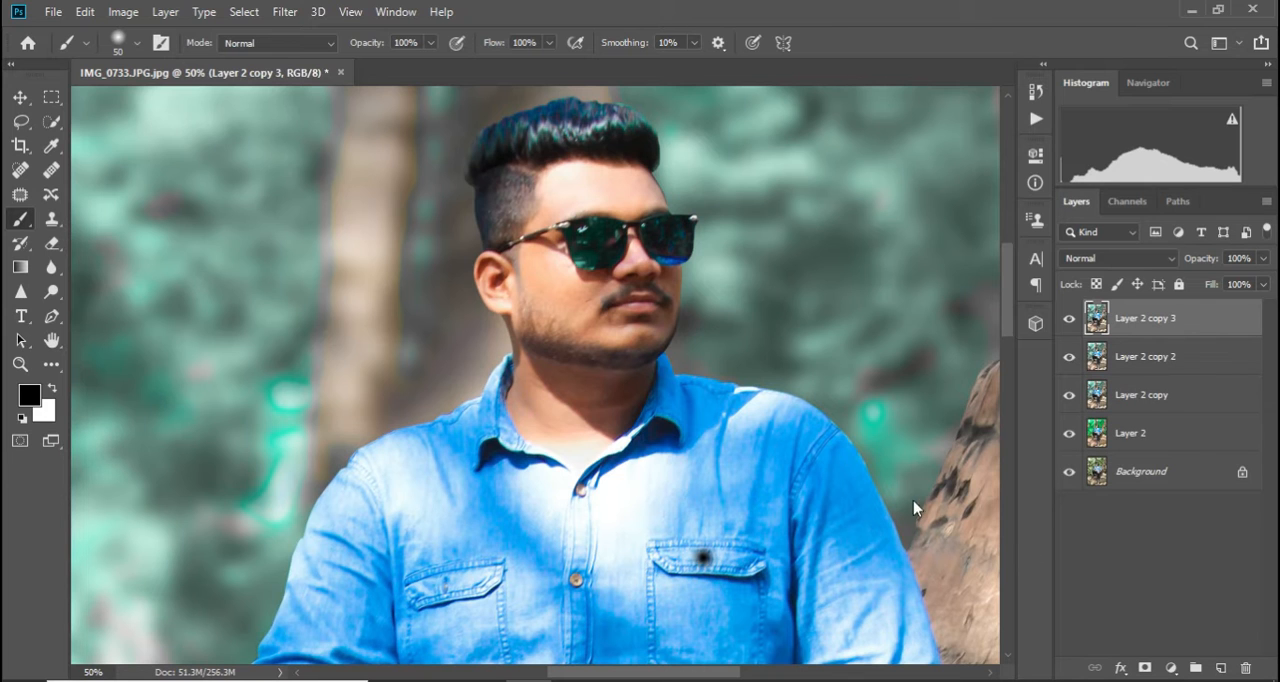
{"action": "key", "text": "ctrl+m"}
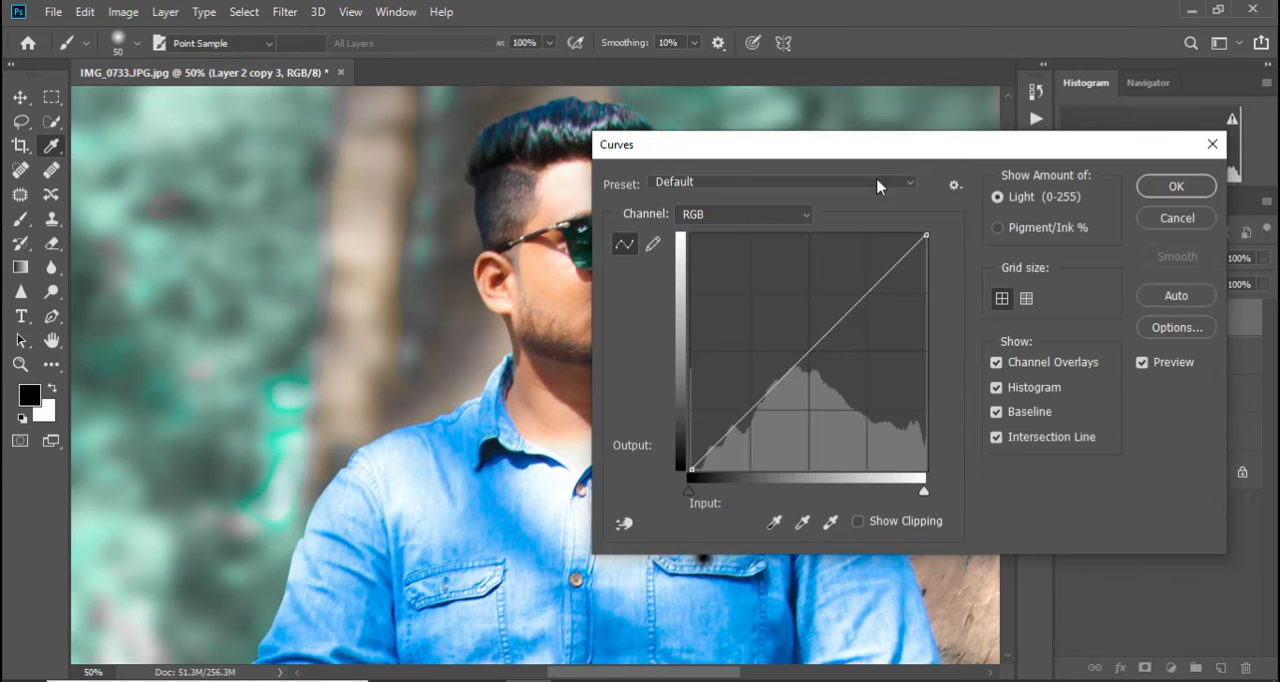
{"action": "left_click_drag", "start_coordinate": [812, 350], "coordinate": [797, 342]}
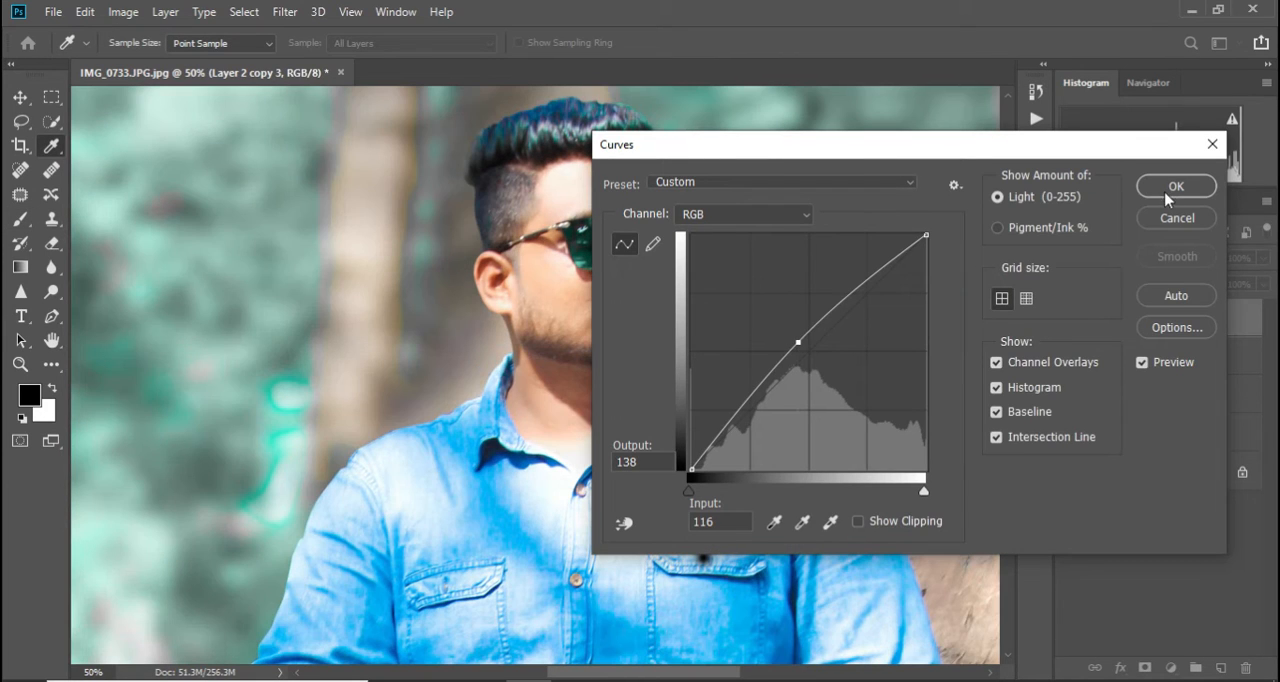
{"action": "left_click", "coordinate": [1170, 190]}
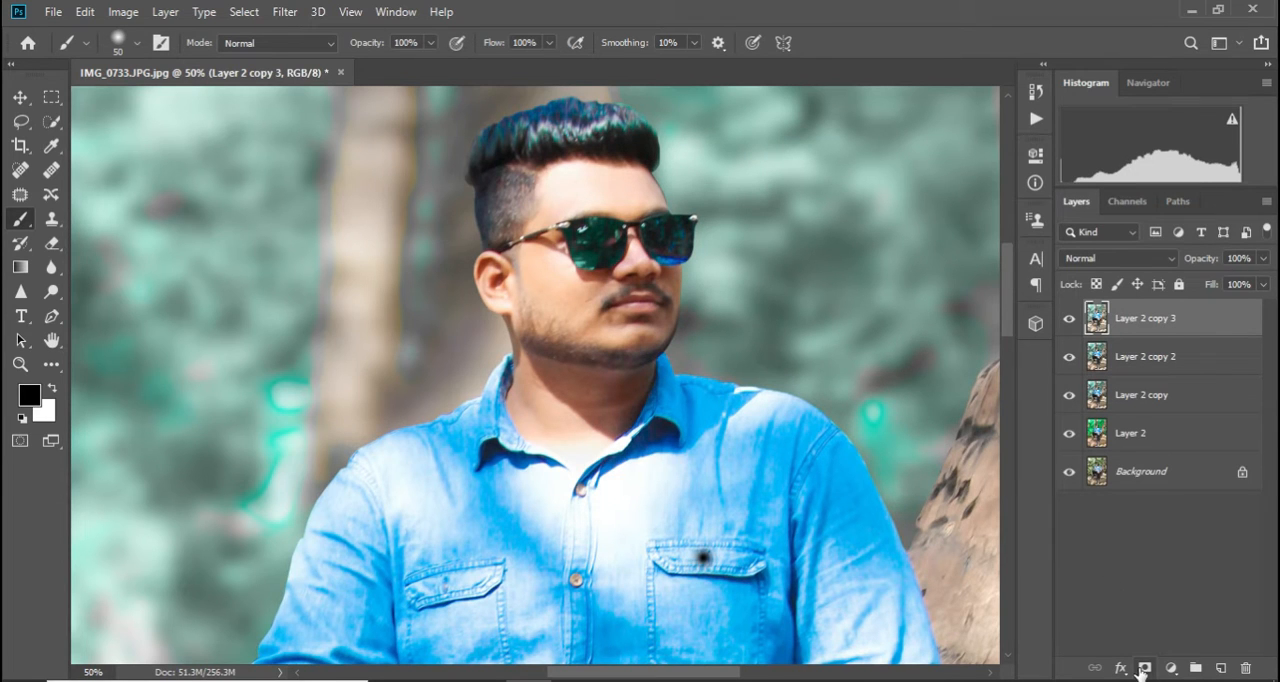
Add a black mask to Layer 2 copy 3 and paint white on it over the face and neck with a size 90 brush
{"action": "left_click", "coordinate": [1143, 668], "text": "alt"}
{"action": "key", "text": "x"}
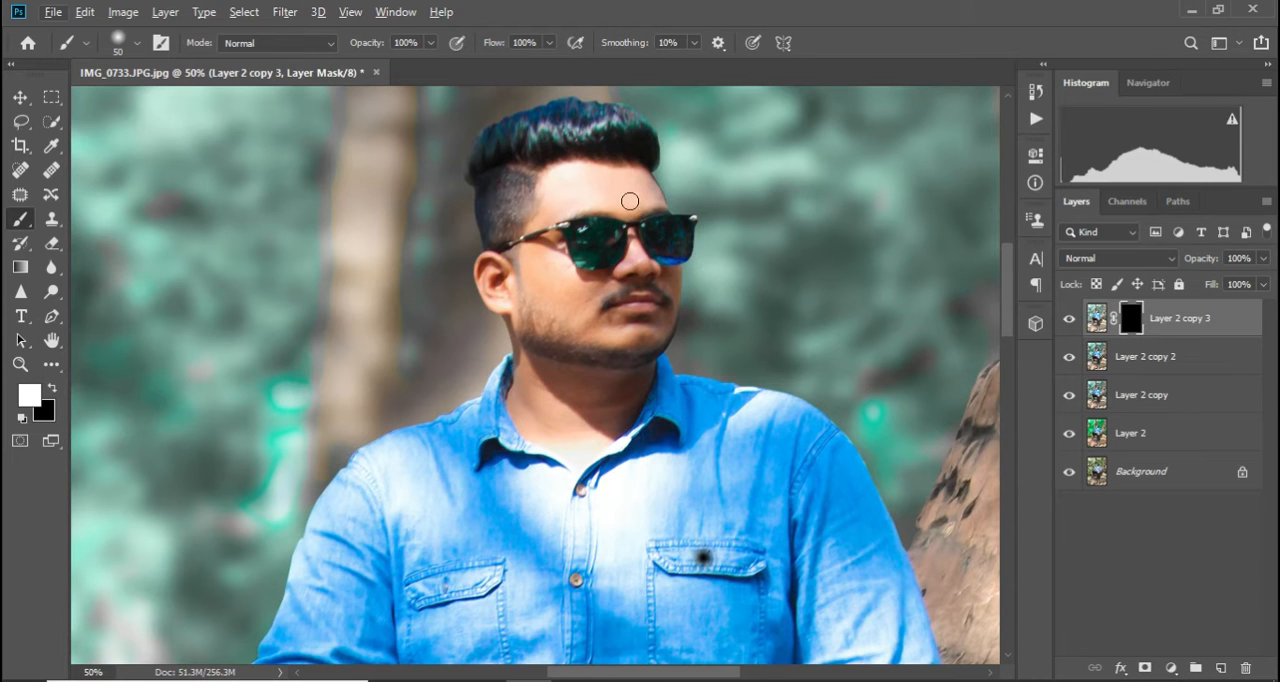
{"action": "key", "text": "bracketright"}
{"action": "key", "text": "bracketright"}
{"action": "key", "text": "bracketright"}
{"action": "key", "text": "bracketright"}
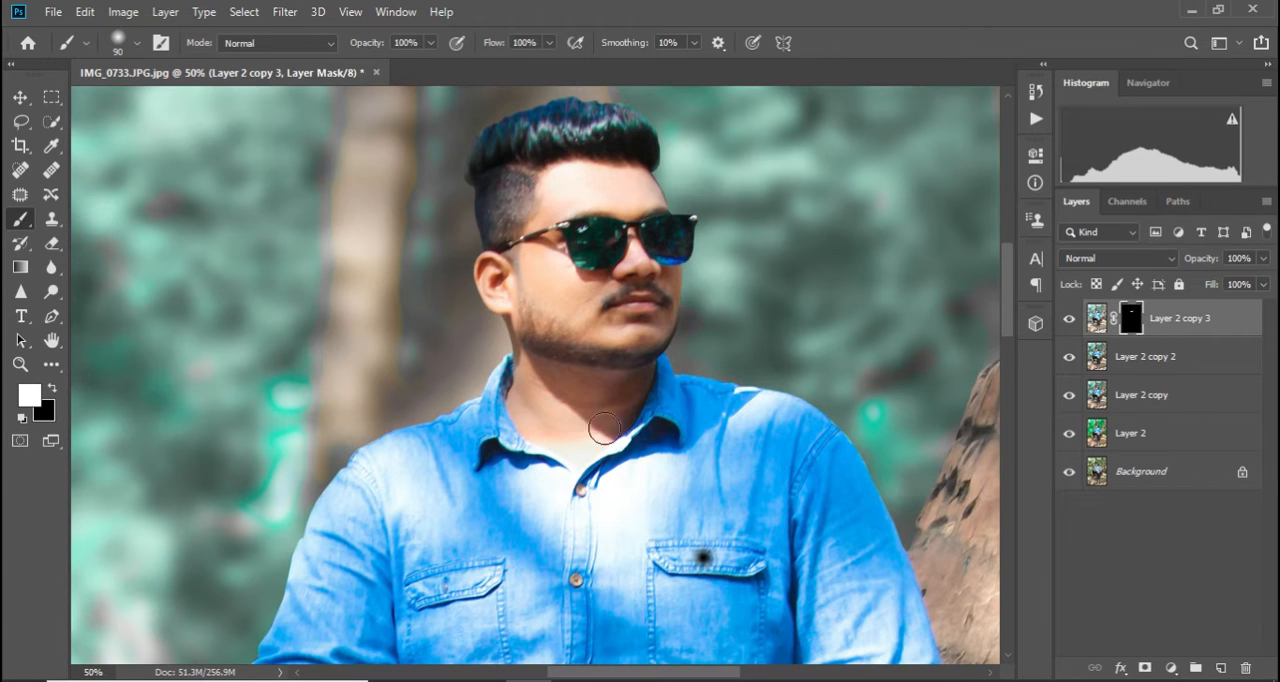
{"action": "key", "text": "ctrl+minus"}
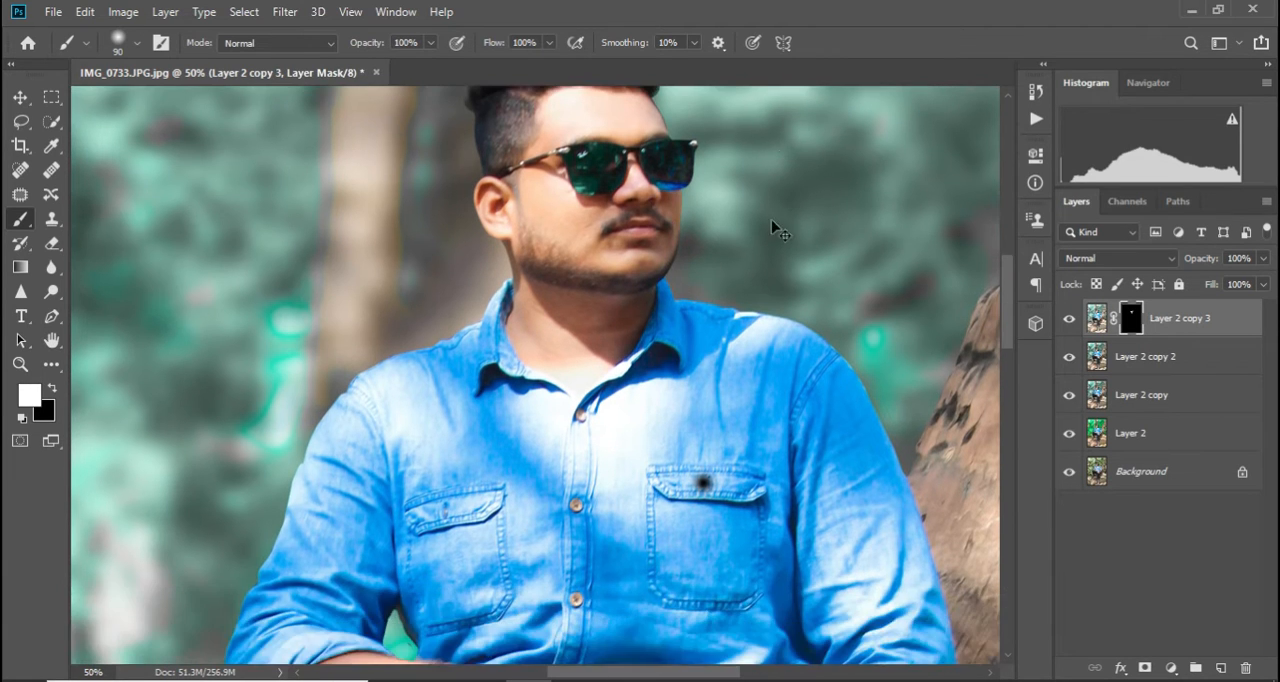
{"action": "key", "text": "ctrl+minus"}
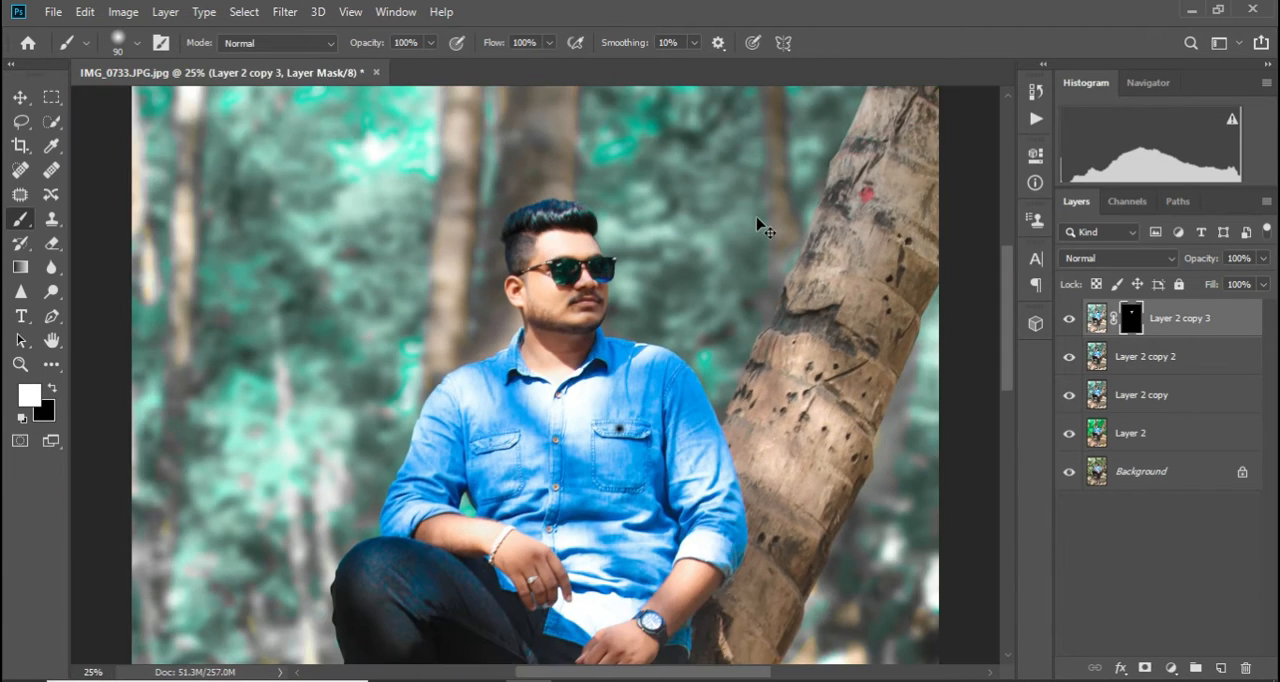
{"action": "scroll", "coordinate": [738, 248], "scroll_direction": "down", "scroll_amount": 2}
{"action": "scroll", "coordinate": [734, 294], "scroll_direction": "up", "scroll_amount": 1}
{"action": "key", "text": "ctrl+minus"}
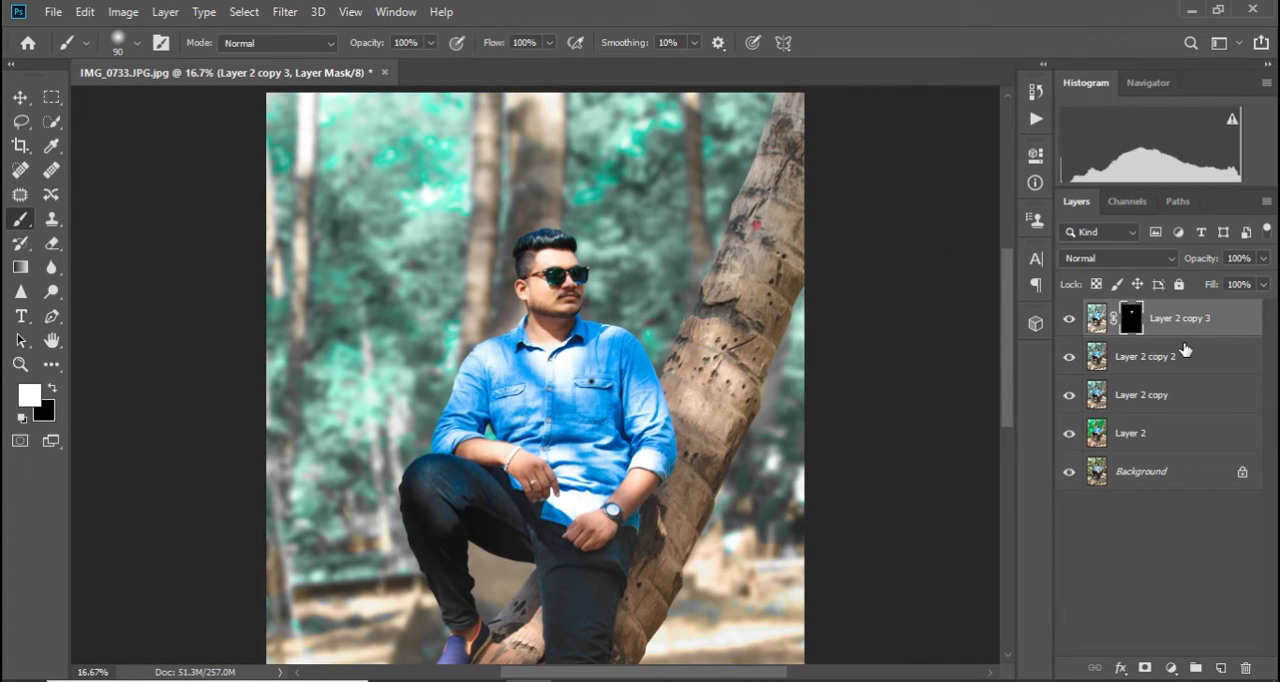
Merge the masked brightening layer into the layer below and duplicate the merged layer three times
{"action": "key", "text": "ctrl+e"}
{"action": "key", "text": "ctrl+j"}
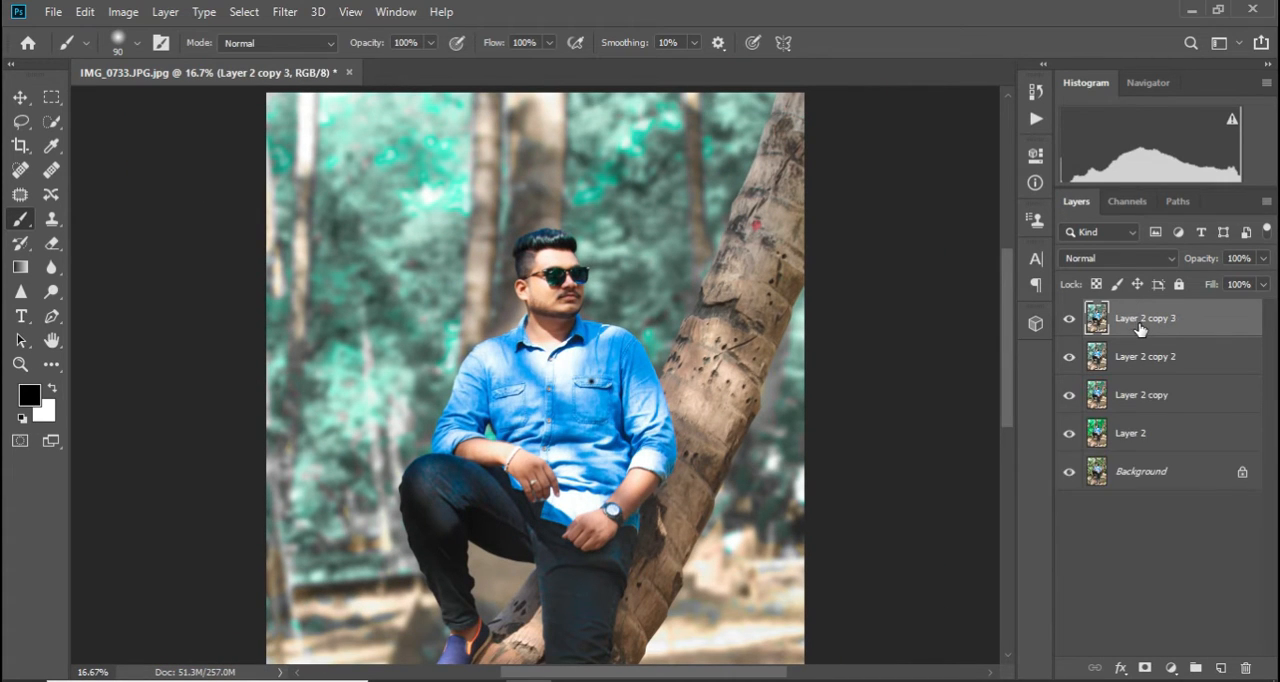
{"action": "key", "text": "ctrl+j"}
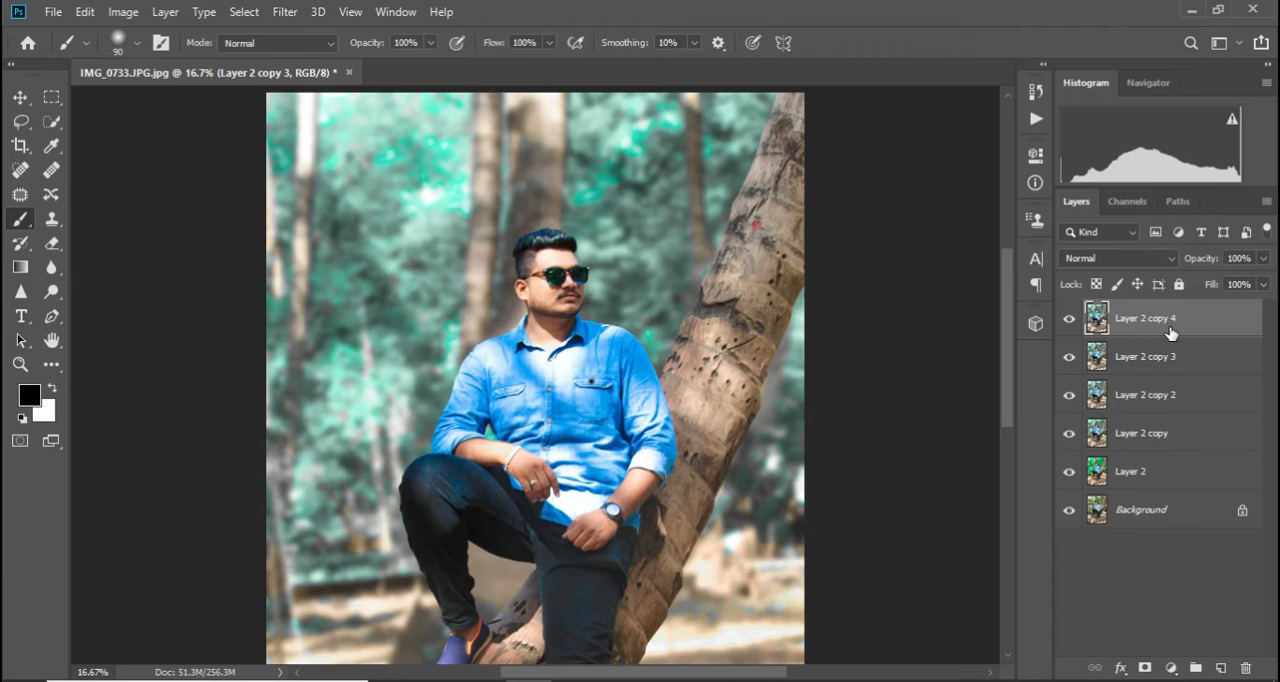
{"action": "key", "text": "ctrl+j"}
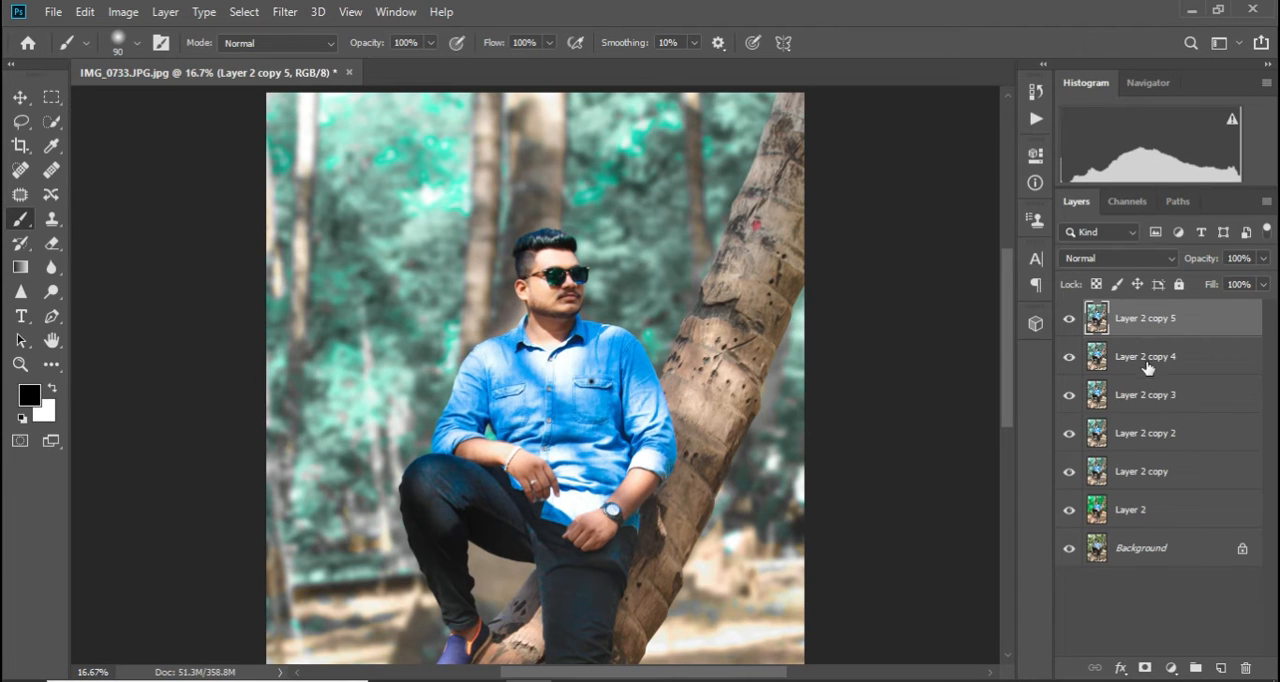
Hide Layer 2 copy 5 and apply a 6.6-pixel Gaussian Blur to Layer 2 copy 4
{"action": "left_click", "coordinate": [1069, 322]}
{"action": "left_click", "coordinate": [1135, 362]}
{"action": "left_click", "coordinate": [285, 11]}
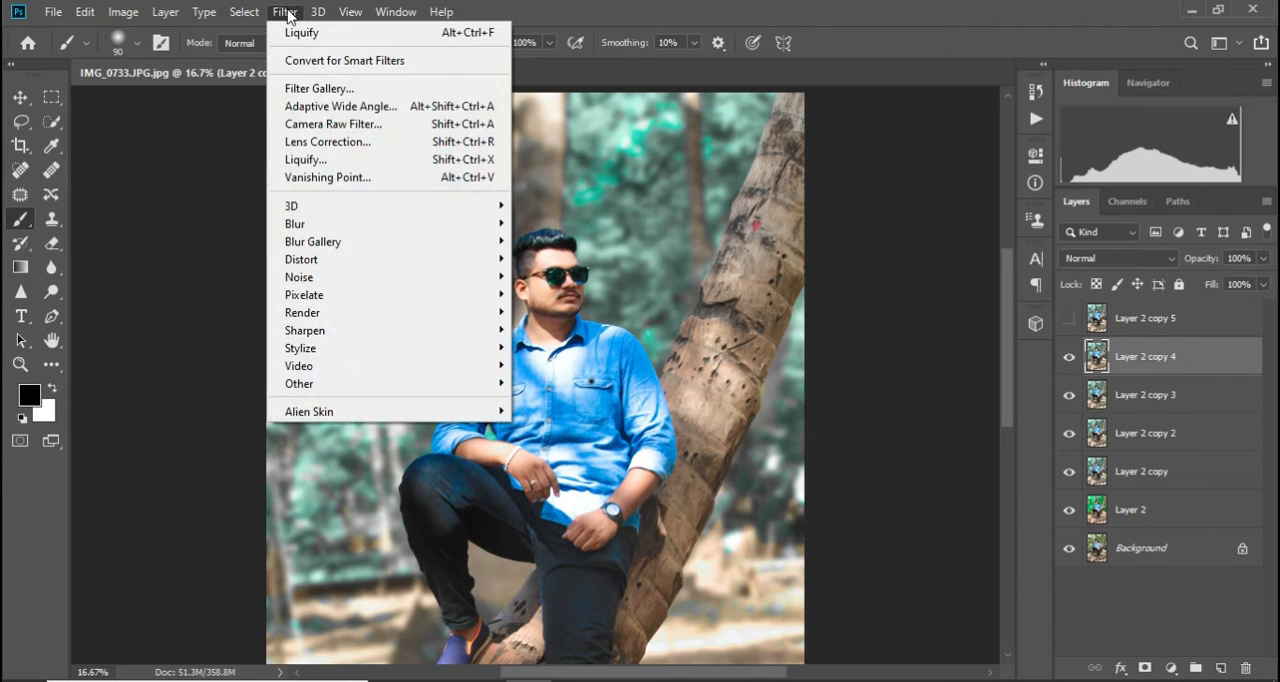
{"action": "mouse_move", "coordinate": [355, 223]}
{"action": "left_click", "coordinate": [565, 225]}
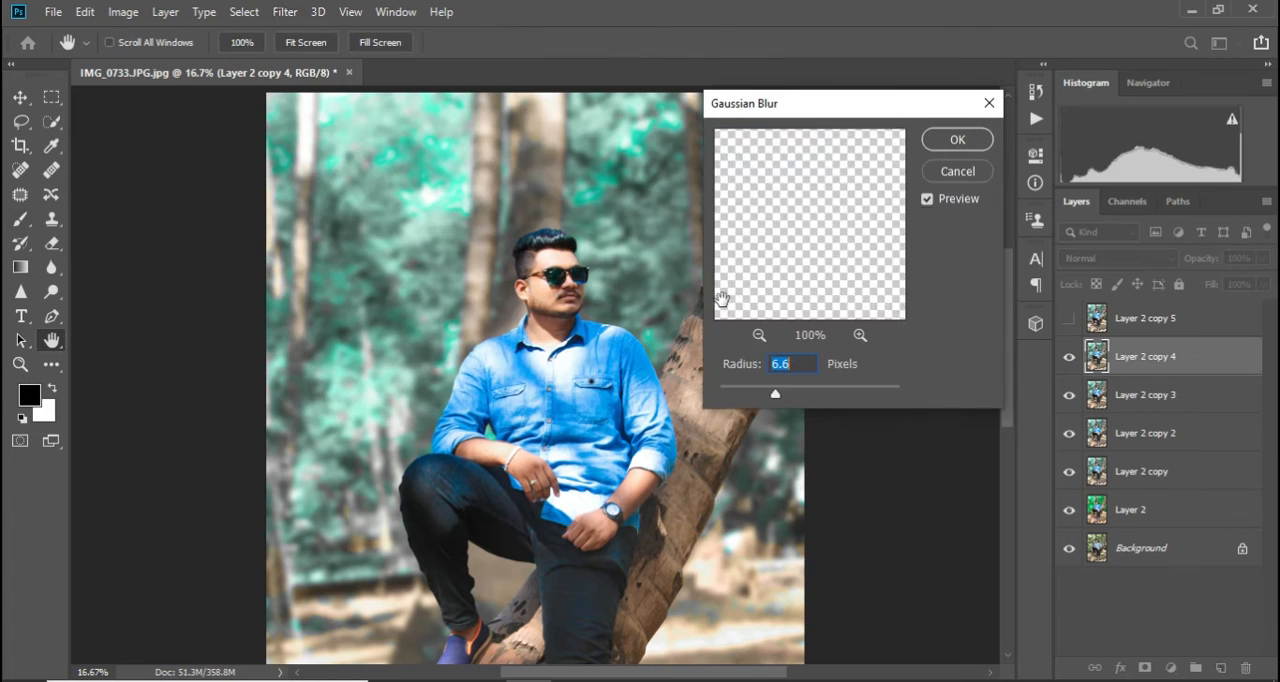
{"action": "left_click", "coordinate": [957, 141]}
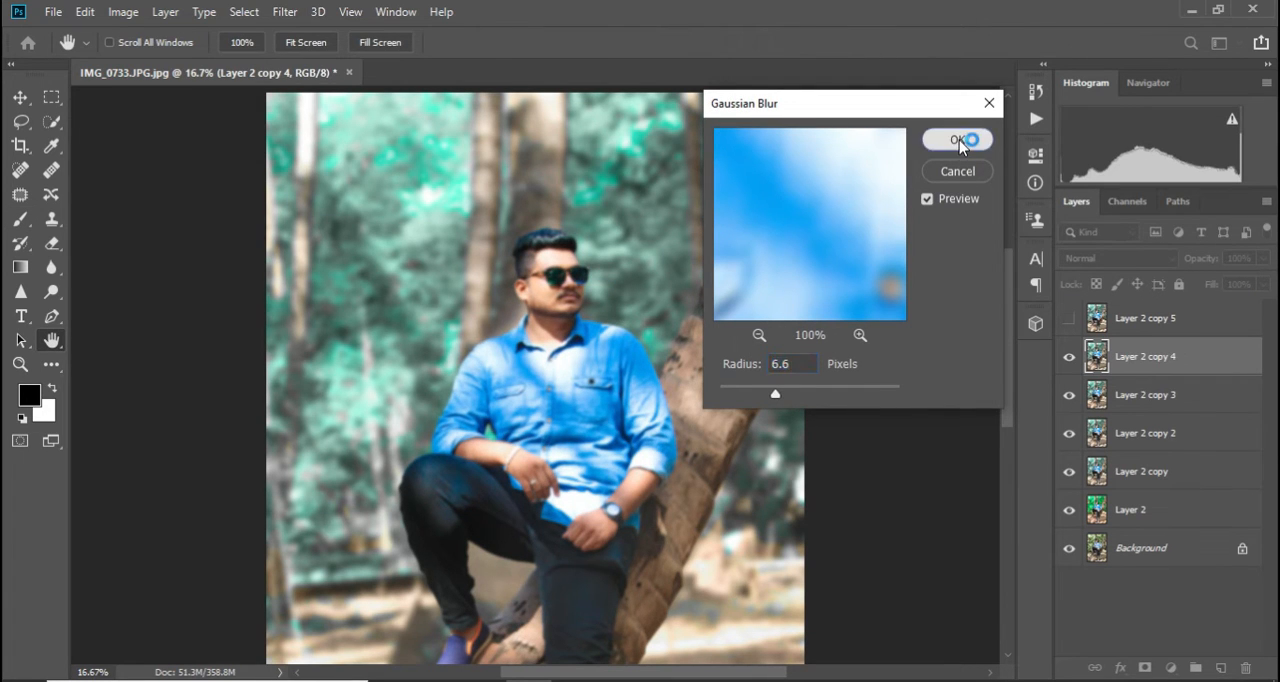
Show Layer 2 copy 5, apply a High Pass filter with a 3.3-pixel radius to it, and set its blend mode to Soft Light
{"action": "key", "text": "b"}
{"action": "left_click", "coordinate": [1070, 318]}
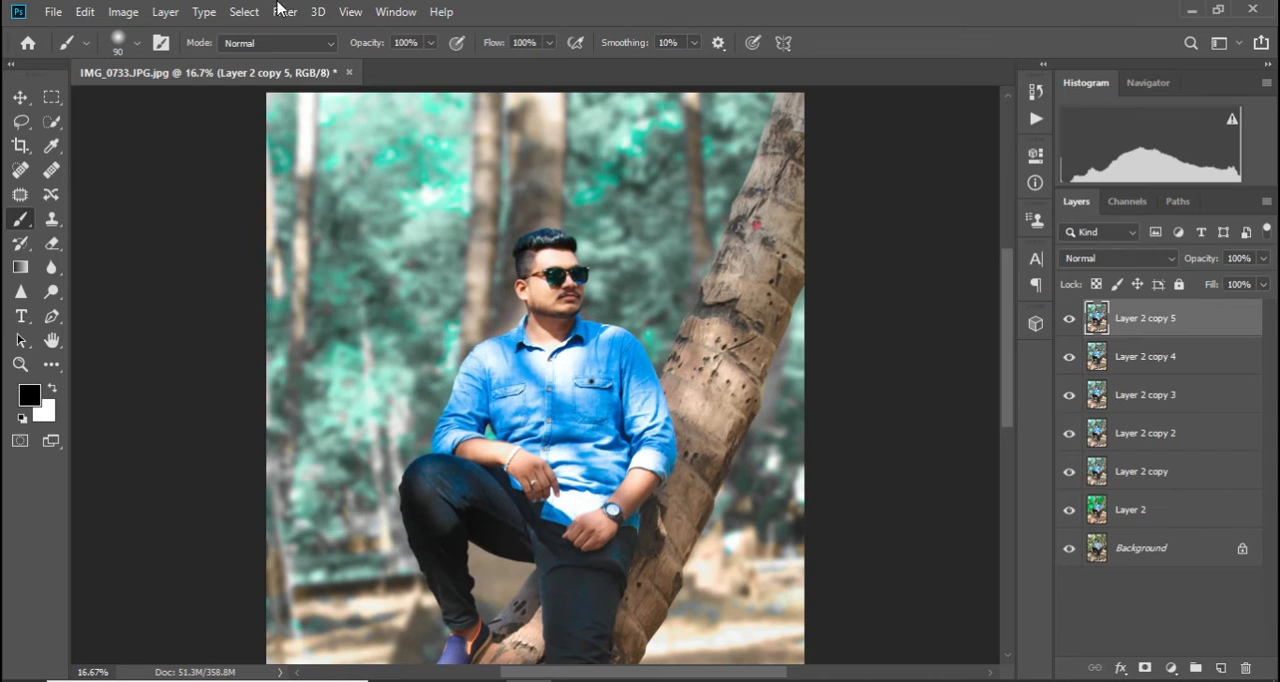
{"action": "left_click", "coordinate": [285, 11]}
{"action": "mouse_move", "coordinate": [383, 385]}
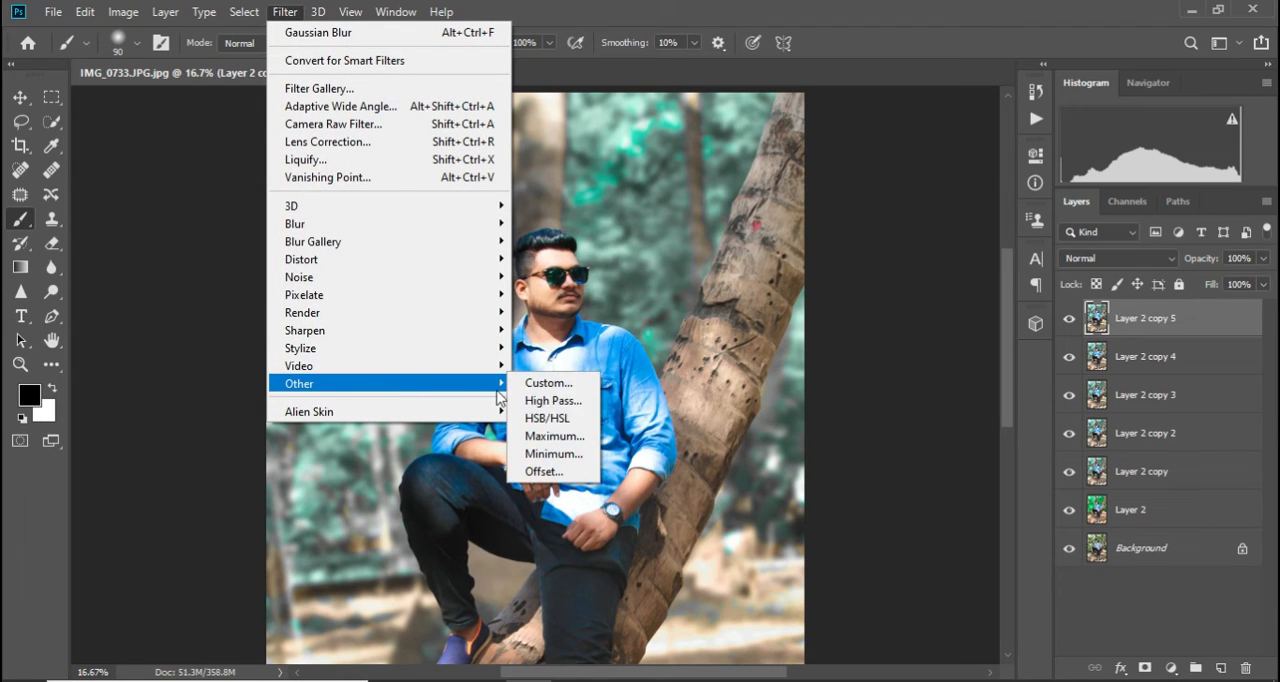
{"action": "left_click", "coordinate": [552, 400]}
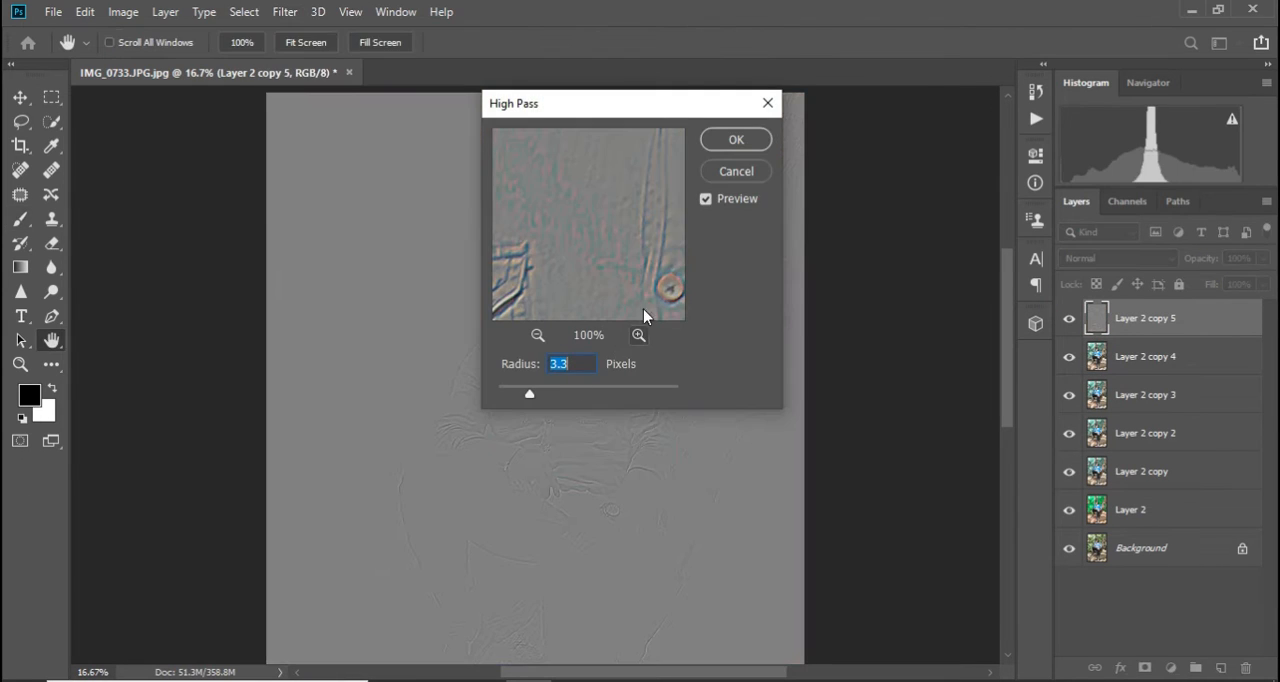
{"action": "key", "text": "Return"}
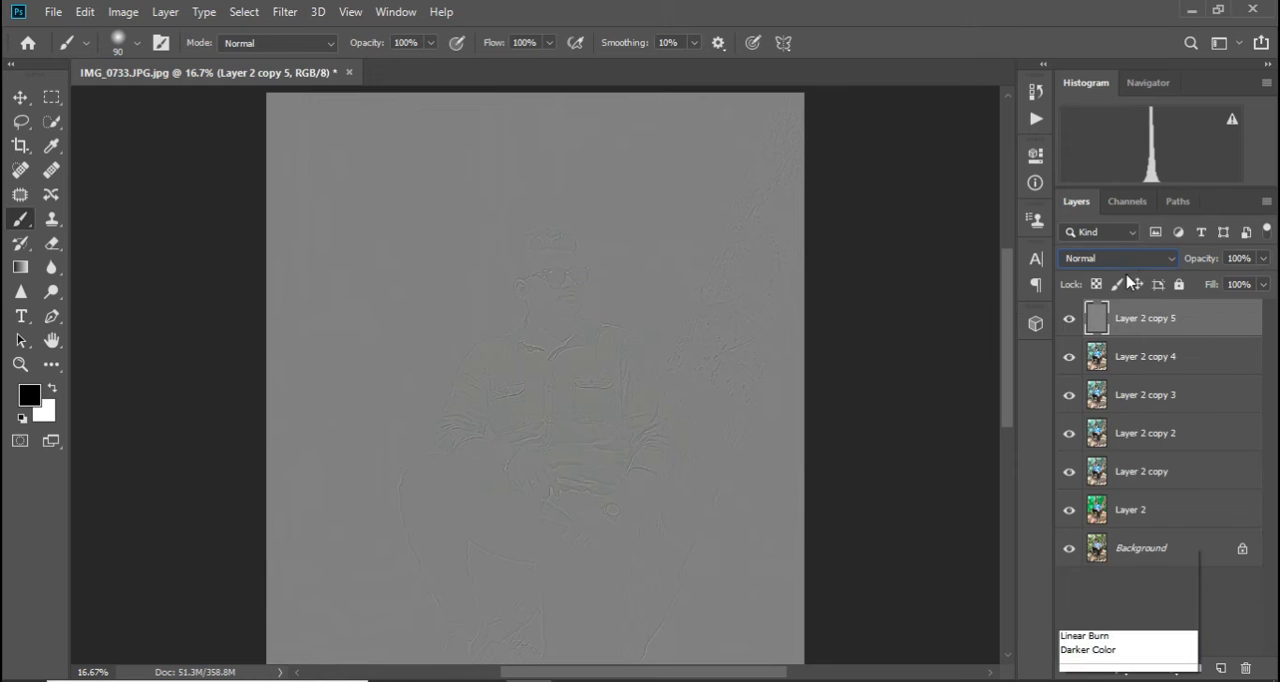
{"action": "left_click", "coordinate": [1130, 258]}
{"action": "left_click", "coordinate": [1090, 450]}
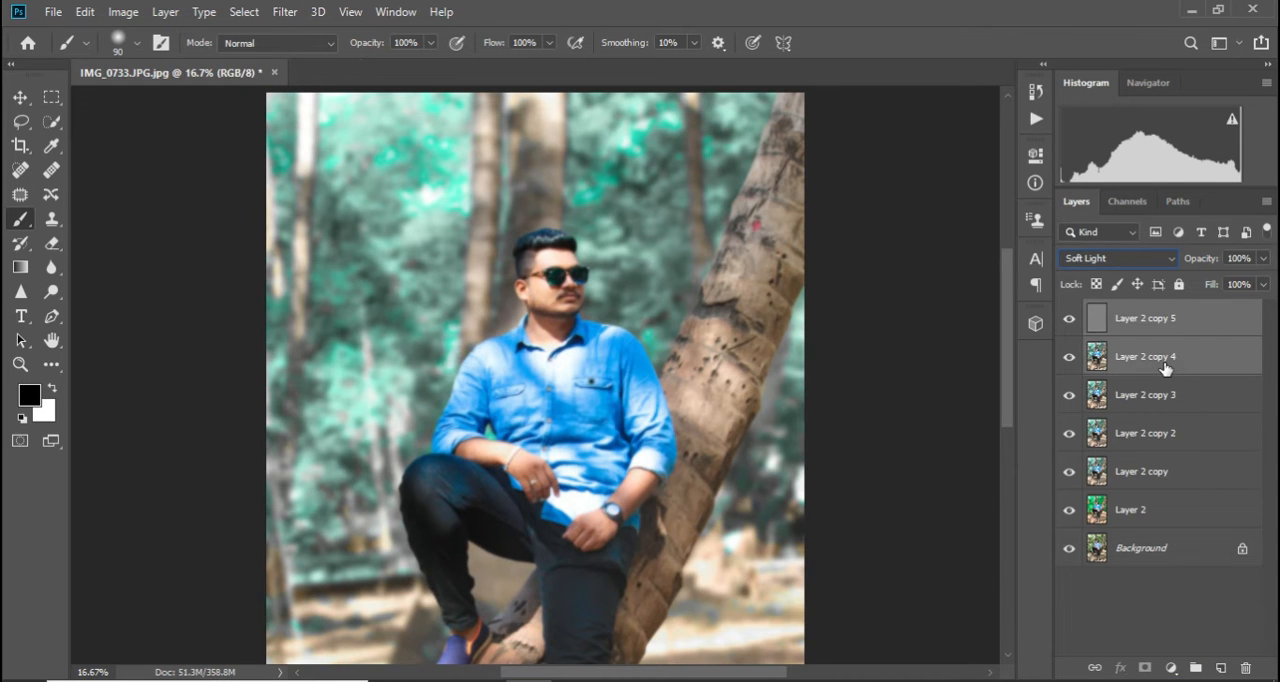
Group Layer 2 copy 5 with Layer 2 copy 4, add a black mask to the group, and make white the foreground colour
{"action": "key", "text": "ctrl+g"}
{"action": "left_click", "coordinate": [1145, 668], "text": "alt"}
{"action": "key", "text": "x"}
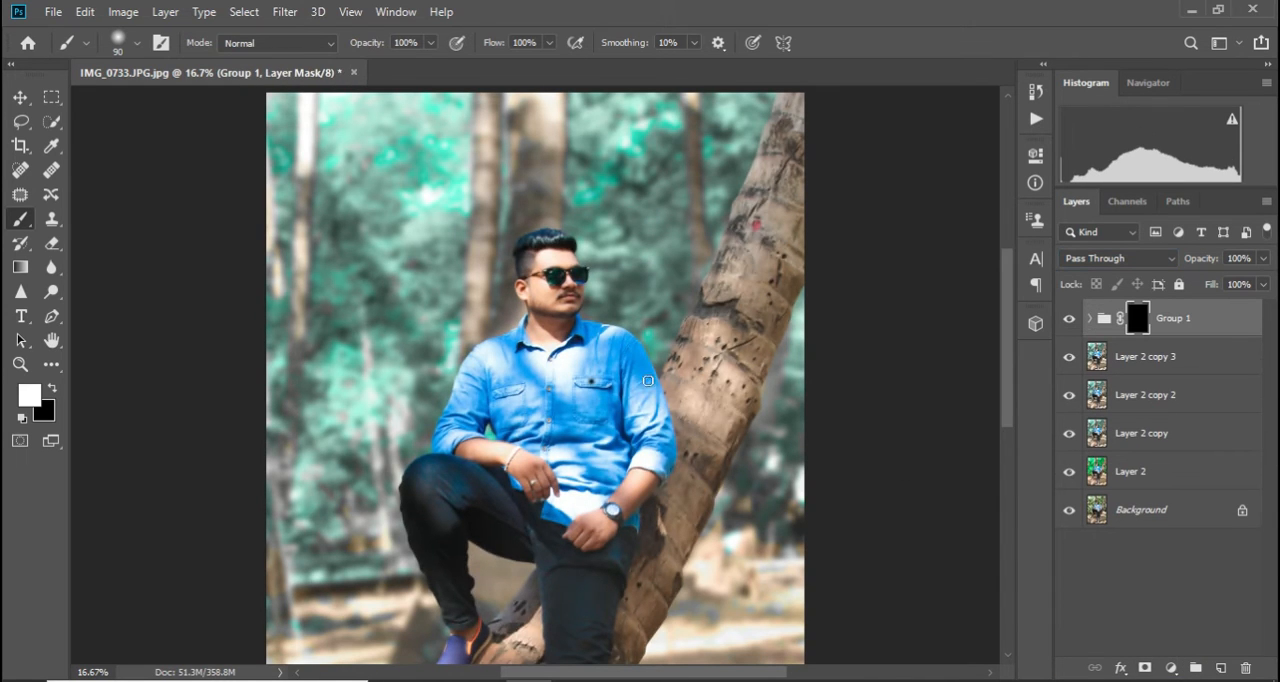
Paint white on the Group 1 mask over the facial skin, using a size 25 brush around the nose, mouth and chin
{"action": "scroll", "coordinate": [653, 383], "scroll_direction": "up", "scroll_amount": 5}
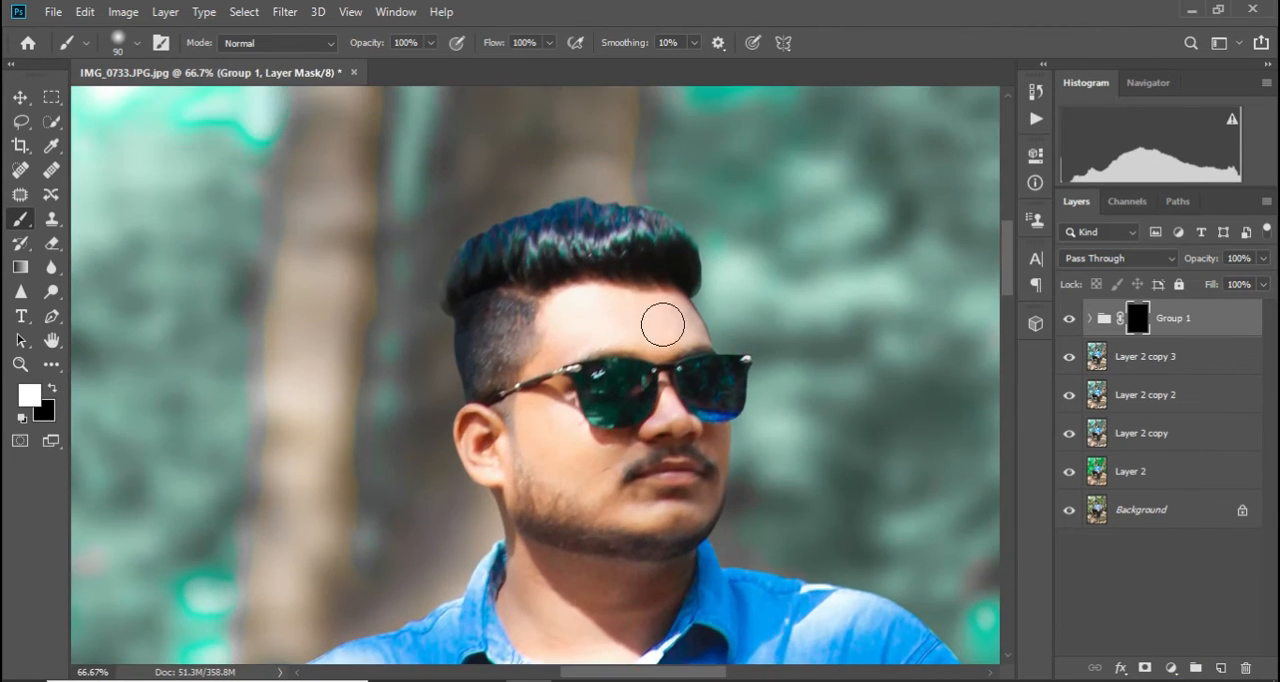
{"action": "mouse_move", "coordinate": [550, 450]}
{"action": "left_mouse_down"}
{"action": "mouse_move", "coordinate": [613, 459]}
{"action": "mouse_move", "coordinate": [560, 460]}
{"action": "mouse_move", "coordinate": [608, 505]}
{"action": "mouse_move", "coordinate": [640, 508]}
{"action": "left_mouse_up"}
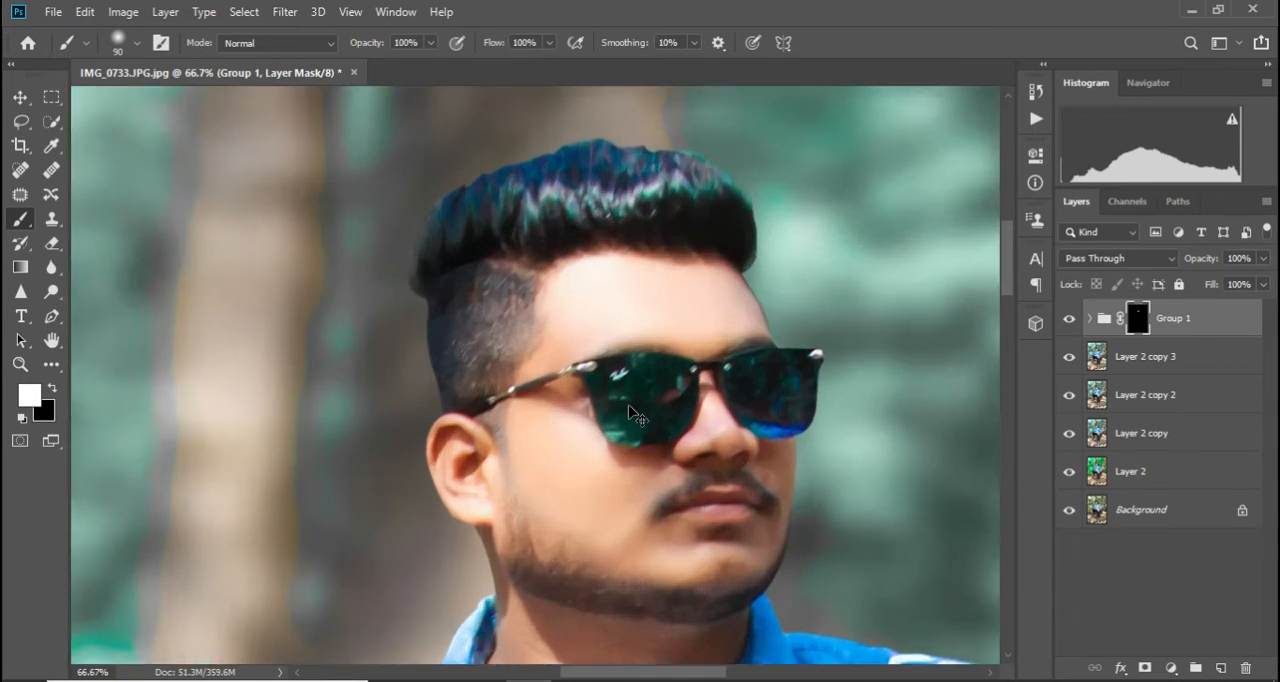
{"action": "key", "text": "ctrl+plus"}
{"action": "scroll", "coordinate": [720, 366], "scroll_direction": "down", "scroll_amount": 3}
{"action": "left_click_drag", "start_coordinate": [626, 673], "coordinate": [650, 673]}
{"action": "key", "text": "bracketleft"}
{"action": "key", "text": "bracketleft"}
{"action": "key", "text": "bracketleft"}
{"action": "key", "text": "bracketleft"}
{"action": "key", "text": "bracketleft"}
{"action": "key", "text": "bracketleft"}
{"action": "key", "text": "bracketleft"}
{"action": "key", "text": "bracketleft"}
{"action": "key", "text": "bracketleft"}
{"action": "mouse_move", "coordinate": [671, 192]}
{"action": "left_mouse_down"}
{"action": "mouse_move", "coordinate": [675, 259]}
{"action": "mouse_move", "coordinate": [675, 232]}
{"action": "mouse_move", "coordinate": [639, 306]}
{"action": "mouse_move", "coordinate": [700, 302]}
{"action": "mouse_move", "coordinate": [703, 288]}
{"action": "mouse_move", "coordinate": [711, 320]}
{"action": "mouse_move", "coordinate": [616, 365]}
{"action": "mouse_move", "coordinate": [793, 336]}
{"action": "mouse_move", "coordinate": [826, 346]}
{"action": "left_mouse_up"}
{"action": "mouse_move", "coordinate": [829, 390]}
{"action": "left_mouse_down"}
{"action": "mouse_move", "coordinate": [836, 538]}
{"action": "mouse_move", "coordinate": [817, 514]}
{"action": "mouse_move", "coordinate": [733, 532]}
{"action": "mouse_move", "coordinate": [728, 557]}
{"action": "mouse_move", "coordinate": [756, 601]}
{"action": "left_mouse_up"}
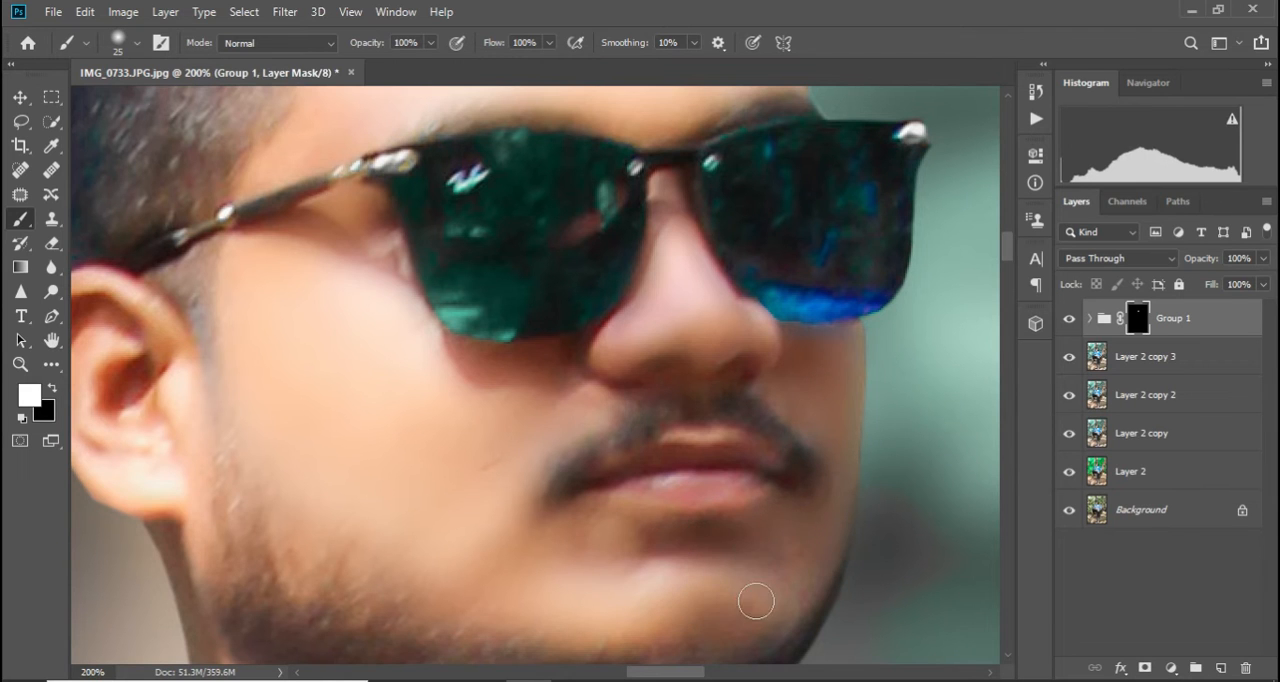
Paint white on the Group 1 mask over the ear and the side of the neck, enlarging the brush to 35
{"action": "scroll", "coordinate": [480, 400], "scroll_direction": "down", "scroll_amount": 2}
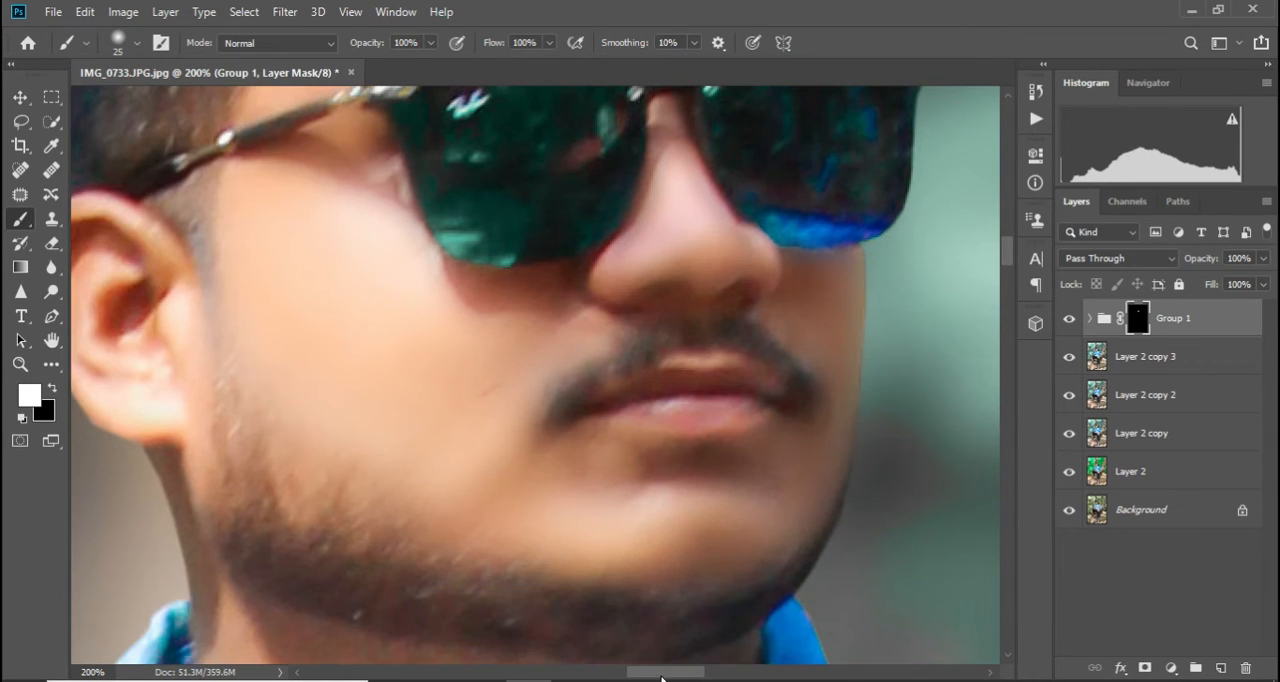
{"action": "left_click_drag", "start_coordinate": [662, 677], "coordinate": [616, 677]}
{"action": "mouse_move", "coordinate": [692, 262]}
{"action": "left_mouse_down"}
{"action": "mouse_move", "coordinate": [623, 249]}
{"action": "mouse_move", "coordinate": [630, 368]}
{"action": "left_mouse_up"}
{"action": "key", "text": "bracketright"}
{"action": "key", "text": "bracketright"}
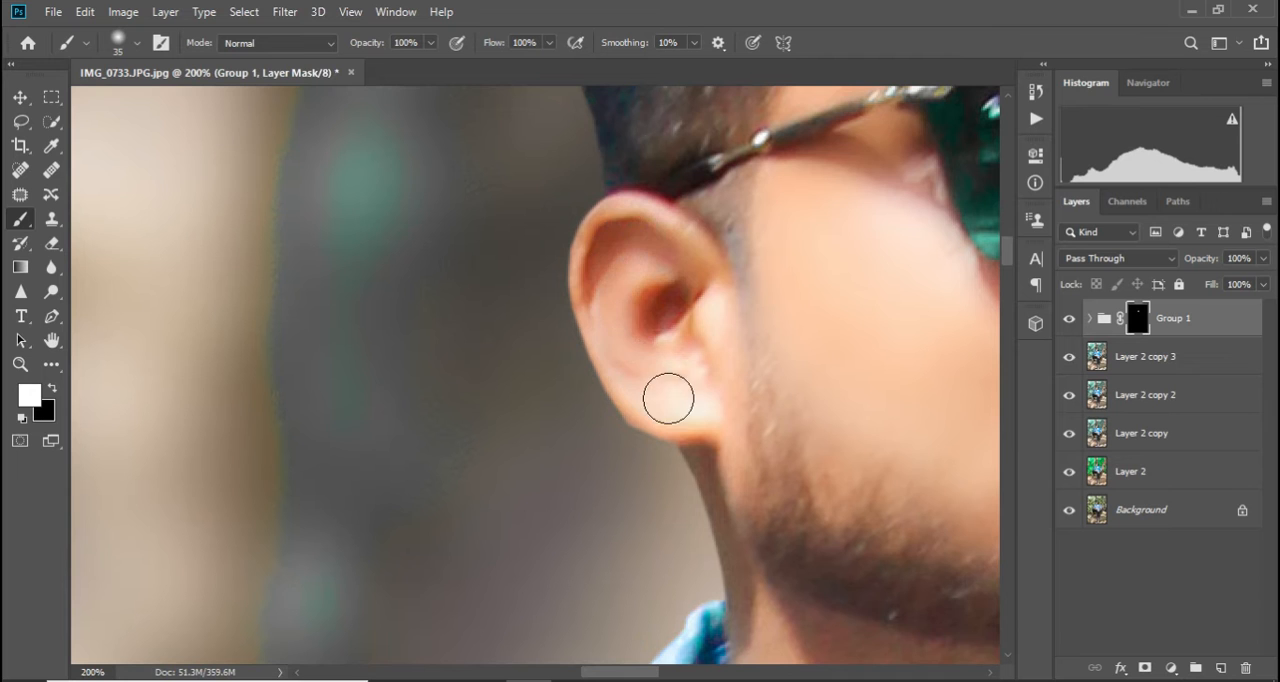
{"action": "scroll", "coordinate": [705, 400], "scroll_direction": "down", "scroll_amount": 5}
{"action": "left_click_drag", "start_coordinate": [700, 285], "coordinate": [752, 444]}
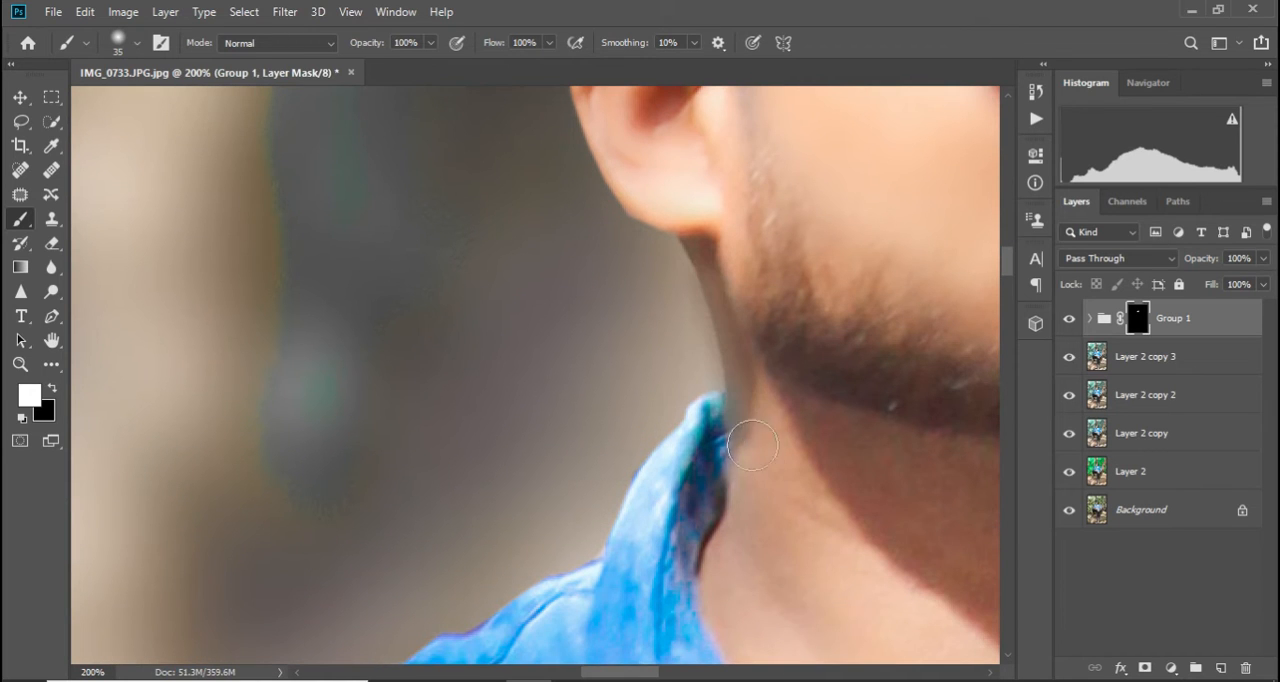
{"action": "scroll", "coordinate": [780, 480], "scroll_direction": "down", "scroll_amount": 2}
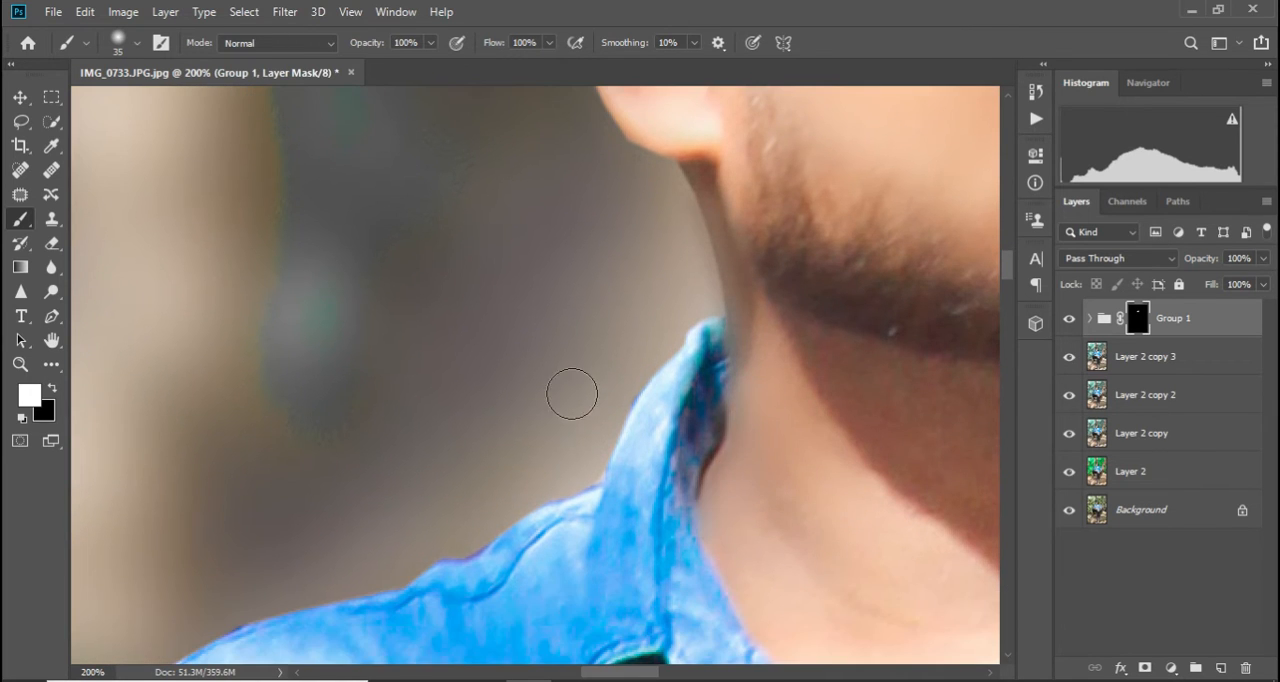
Enlarge the brush to 70 and paint white on the Group 1 mask over the front of the neck
{"action": "key", "text": "ctrl+minus"}
{"action": "key", "text": "ctrl+minus"}
{"action": "scroll", "coordinate": [574, 409], "scroll_direction": "down", "scroll_amount": 3}
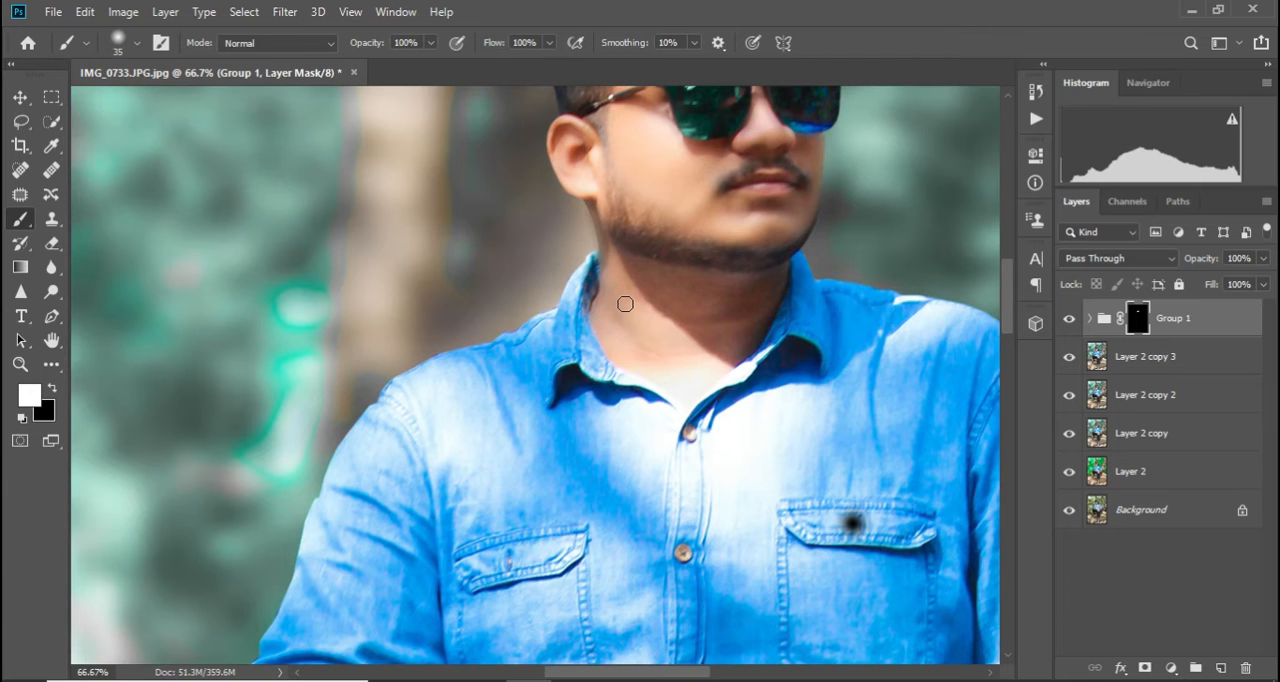
{"action": "key", "text": "bracketright"}
{"action": "key", "text": "bracketright"}
{"action": "key", "text": "bracketright"}
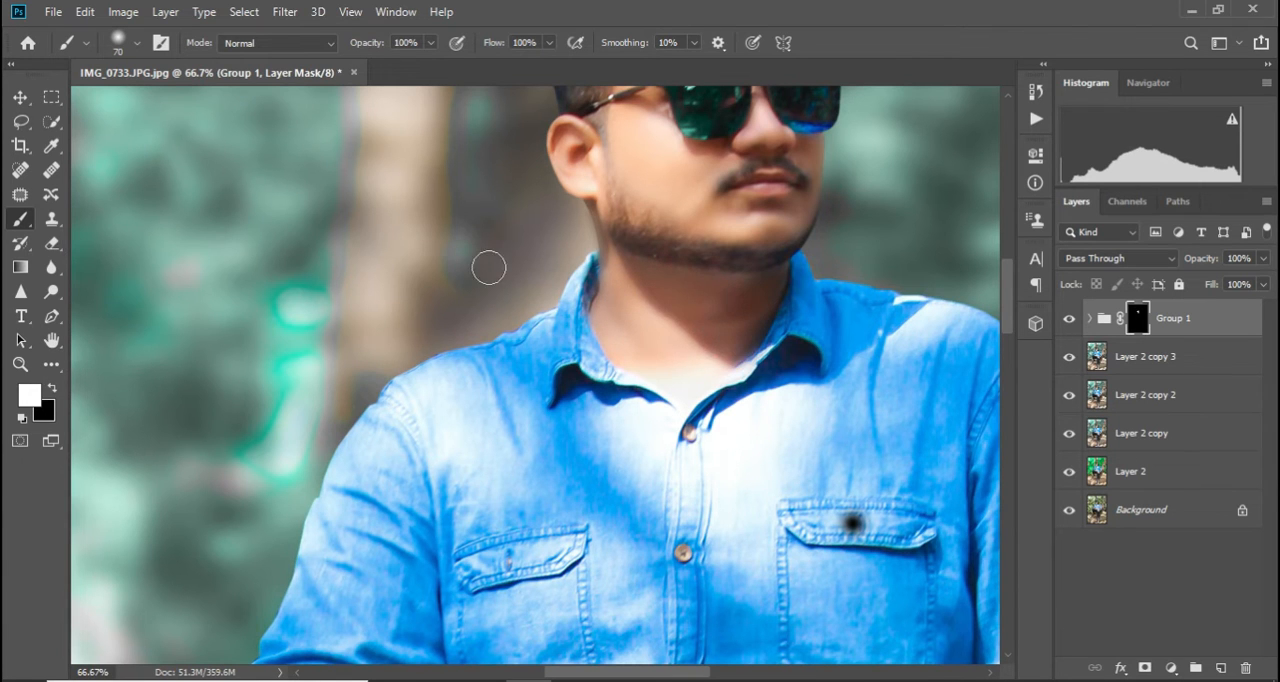
Merge Group 1 with Layer 2 copy 3 and duplicate the merged layer
{"action": "key", "text": "ctrl+minus"}
{"action": "key", "text": "ctrl+minus"}
{"action": "key", "text": "ctrl+minus"}
{"action": "key", "text": "ctrl+minus"}
{"action": "key", "text": "ctrl+minus"}
{"action": "key", "text": "ctrl+minus"}
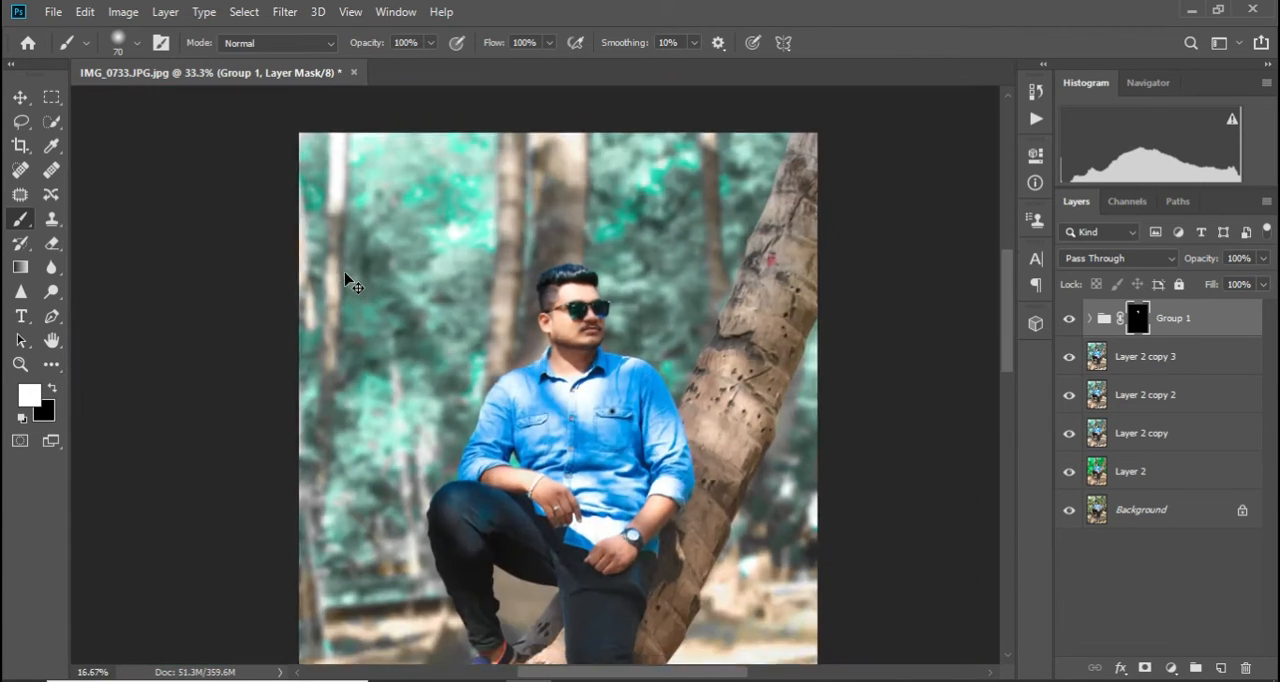
{"action": "key", "text": "ctrl+plus"}
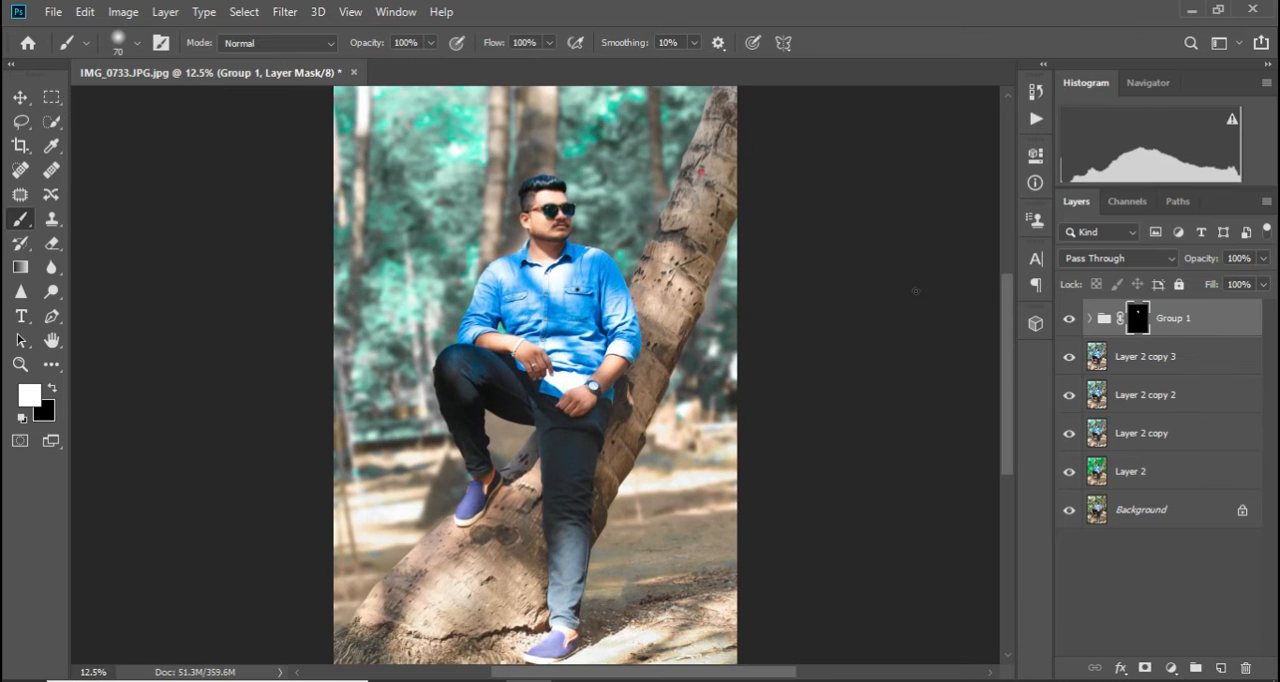
{"action": "left_click", "coordinate": [1178, 365]}
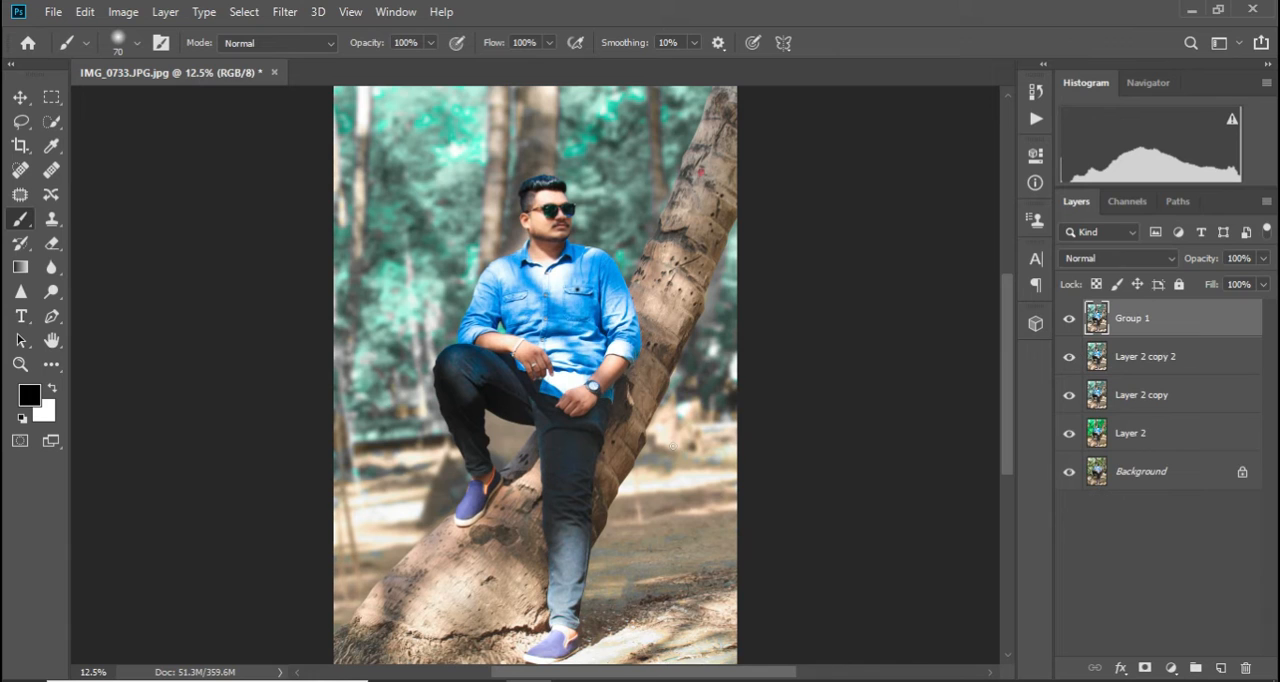
{"action": "key", "text": "ctrl+j"}
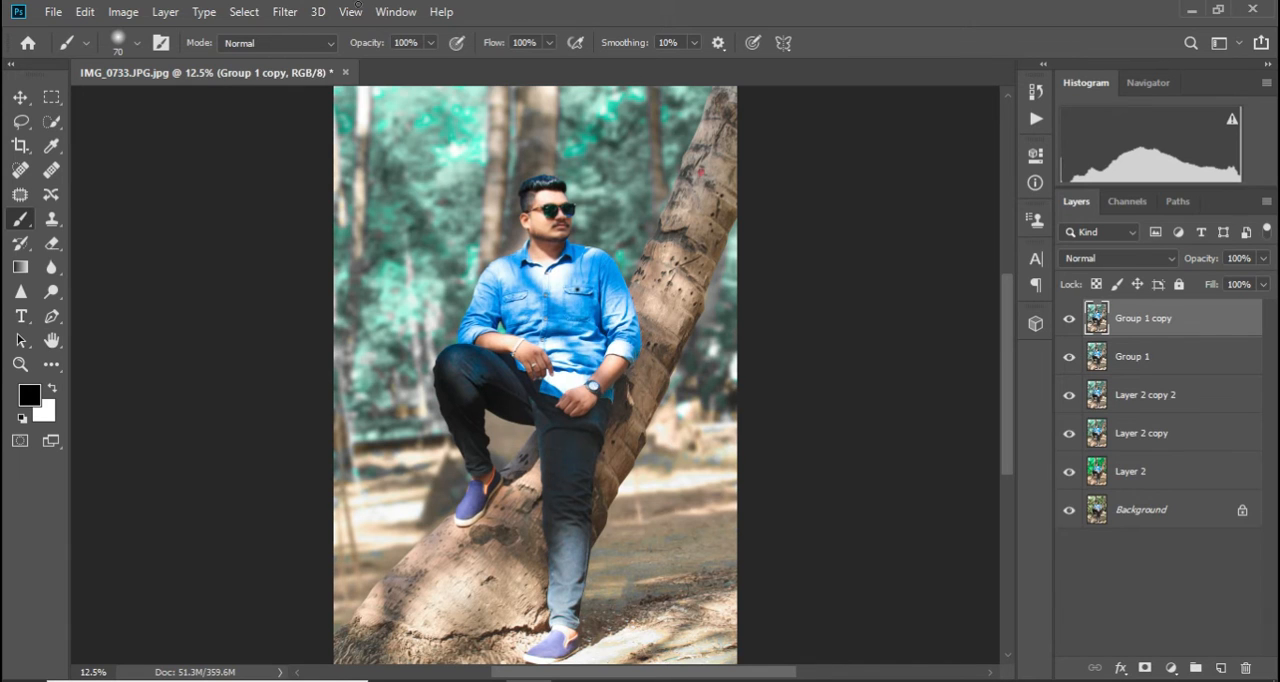
Open the Camera Raw filter on Group 1 copy, set Temperature to +2 and Tint to +13, and raise Vibrance moderately
{"action": "left_click", "coordinate": [285, 12]}
{"action": "left_click", "coordinate": [320, 125]}
{"action": "key", "text": "ctrl+shift+a"}
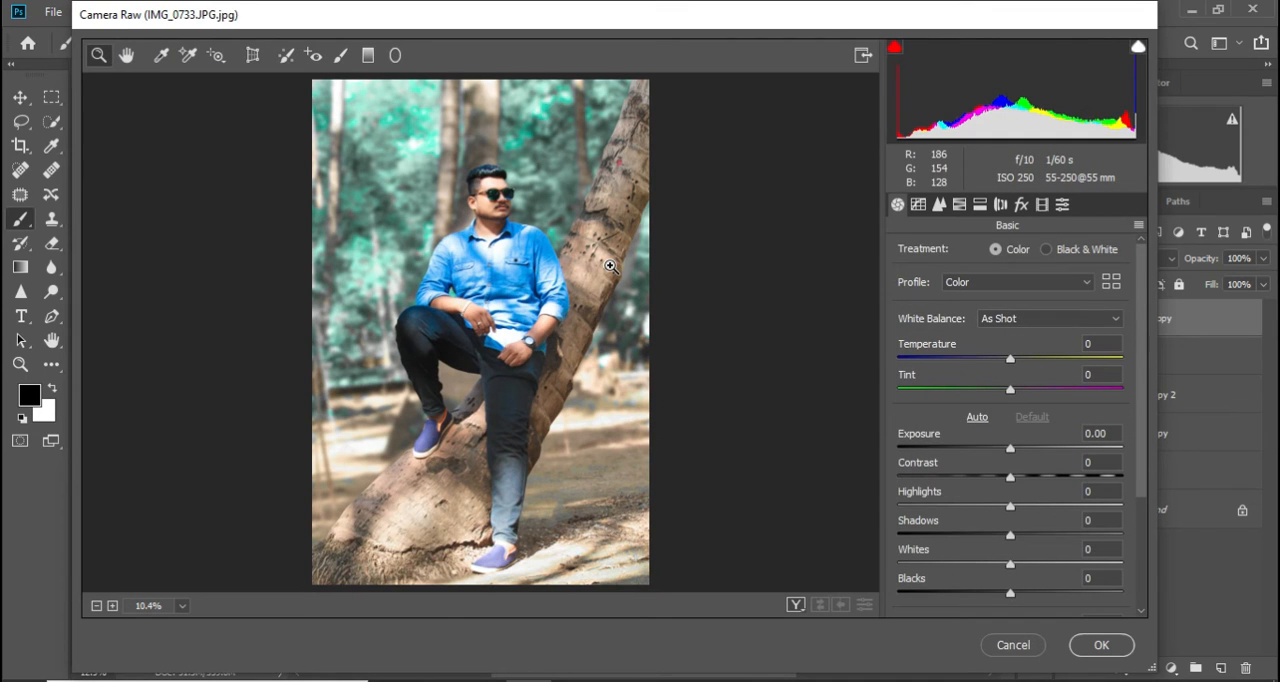
{"action": "left_click", "coordinate": [1019, 359]}
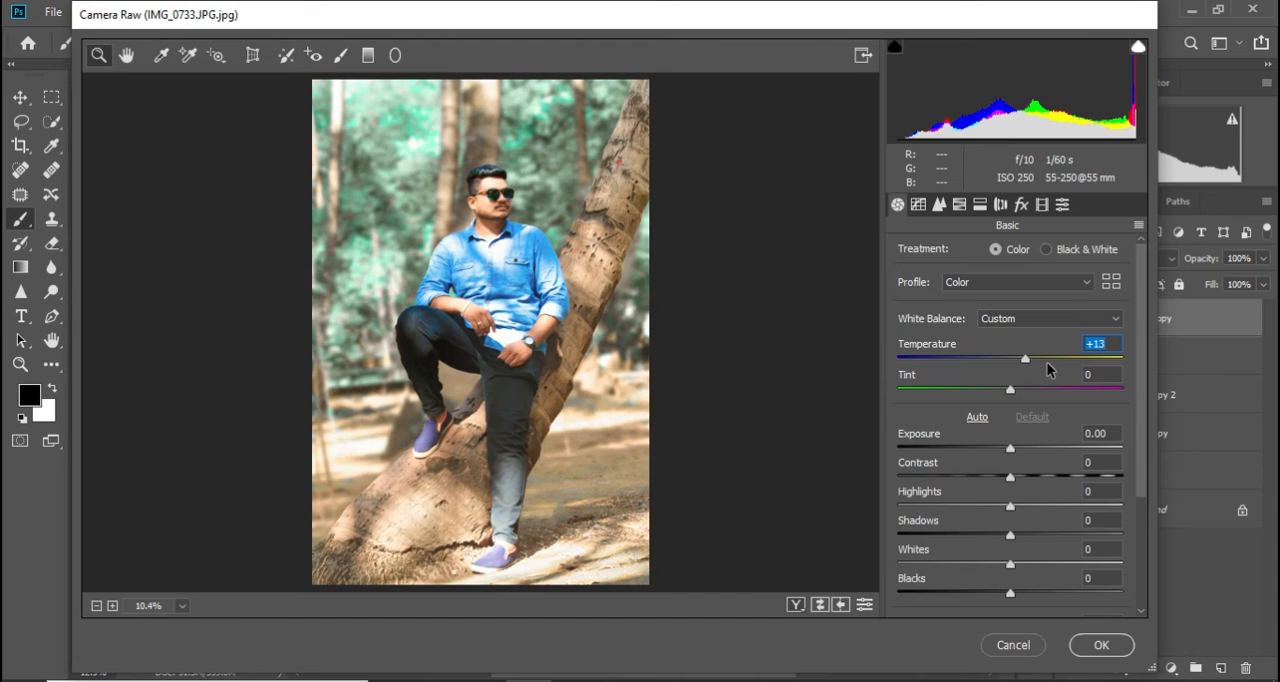
{"action": "left_click", "coordinate": [1012, 359]}
{"action": "left_click", "coordinate": [1023, 388]}
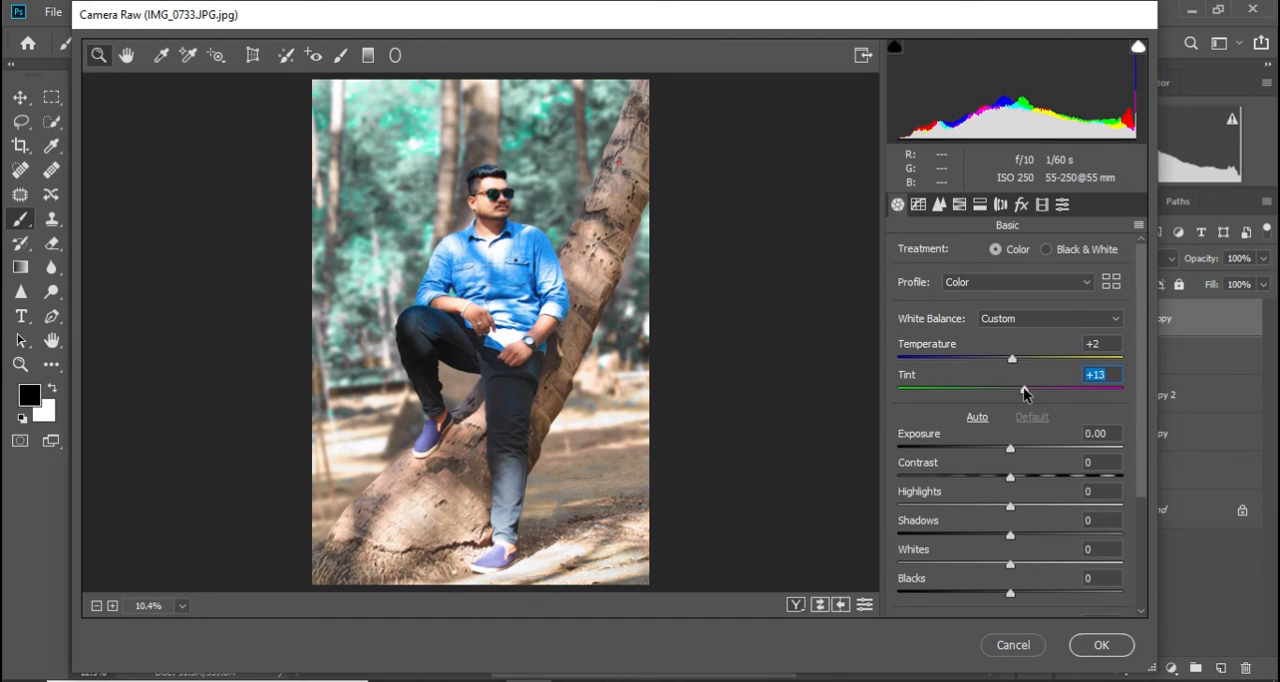
{"action": "scroll", "coordinate": [1050, 475], "scroll_direction": "down", "scroll_amount": 4}
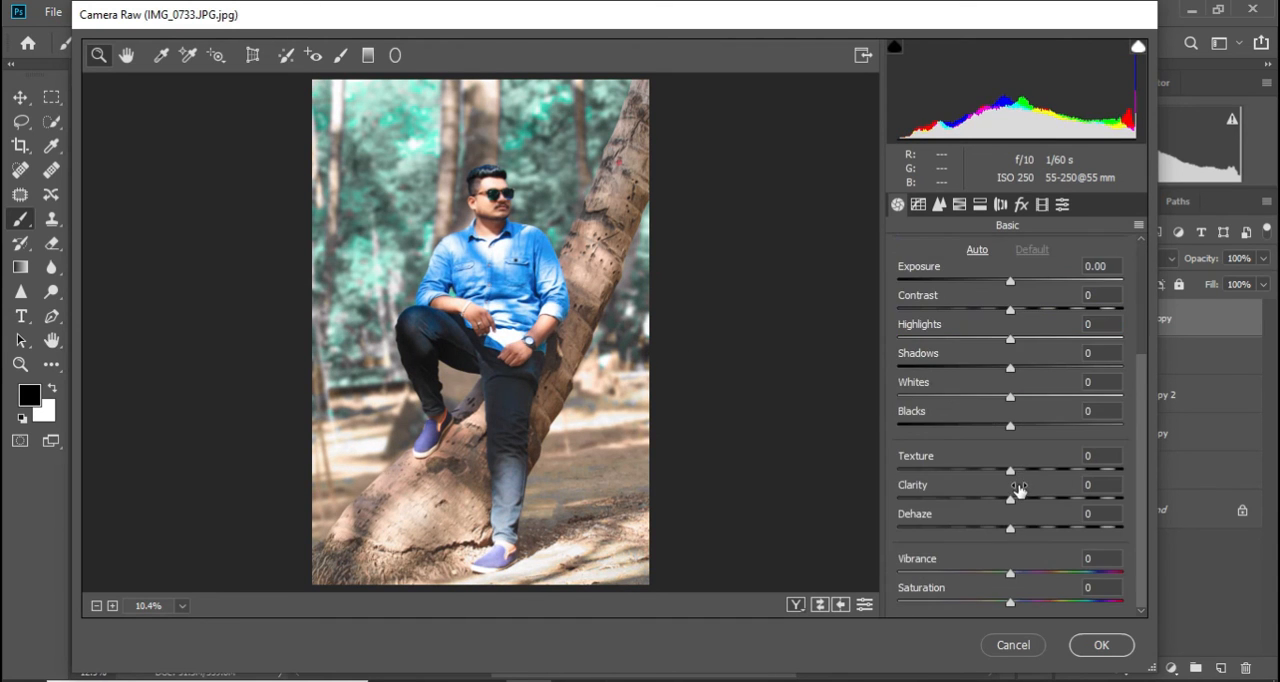
{"action": "left_click", "coordinate": [1034, 574]}
{"action": "scroll", "coordinate": [1008, 468], "scroll_direction": "up", "scroll_amount": 4}
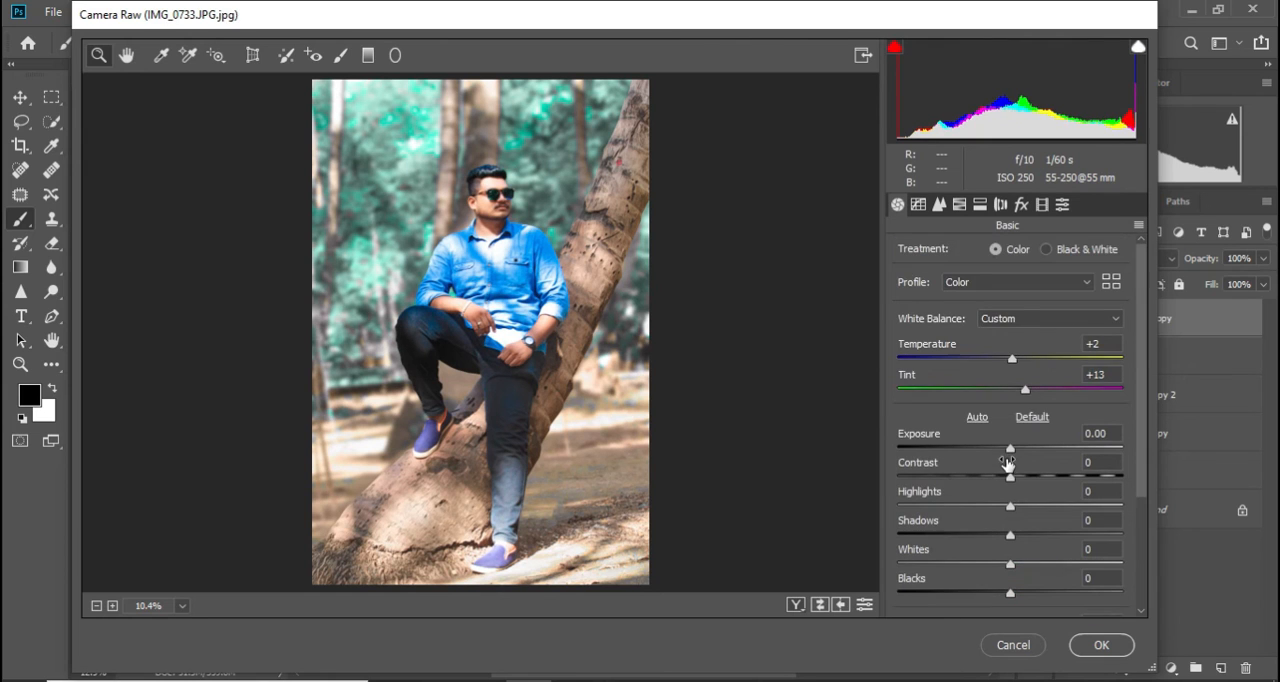
Set the HSL hue of Yellows to +89 and Greens to +75
{"action": "left_click", "coordinate": [959, 204]}
{"action": "left_click", "coordinate": [1116, 383]}
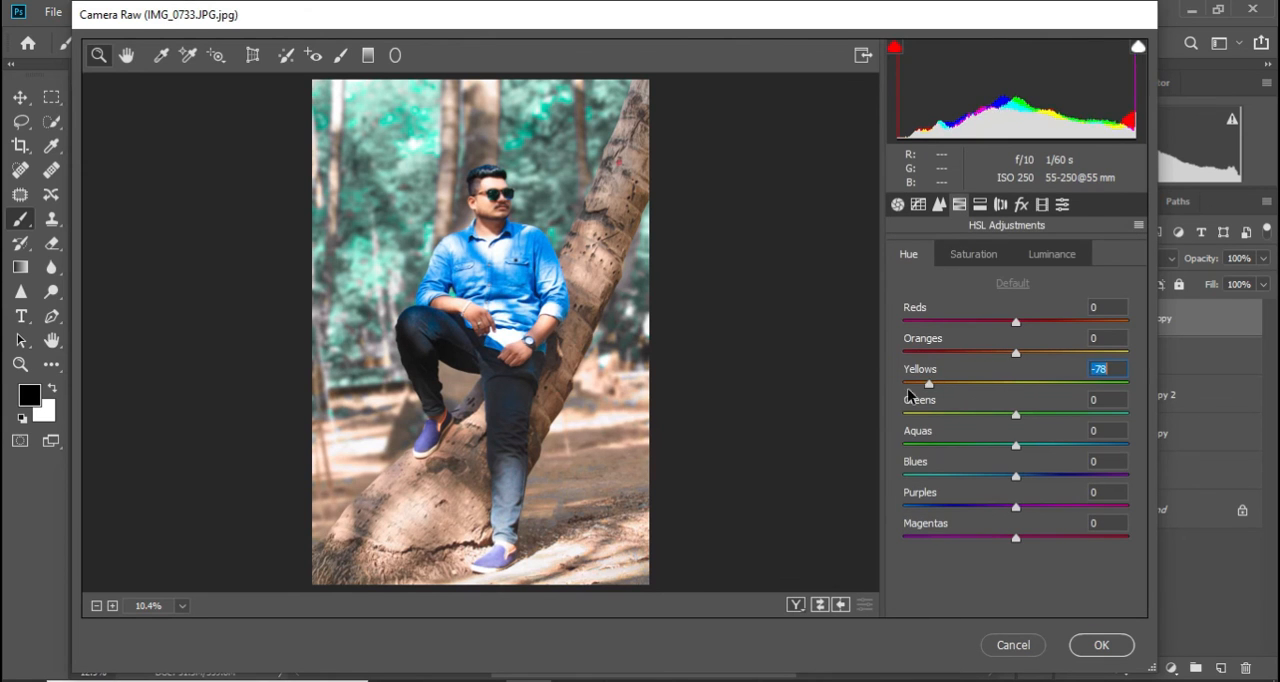
{"action": "left_click", "coordinate": [1100, 413]}
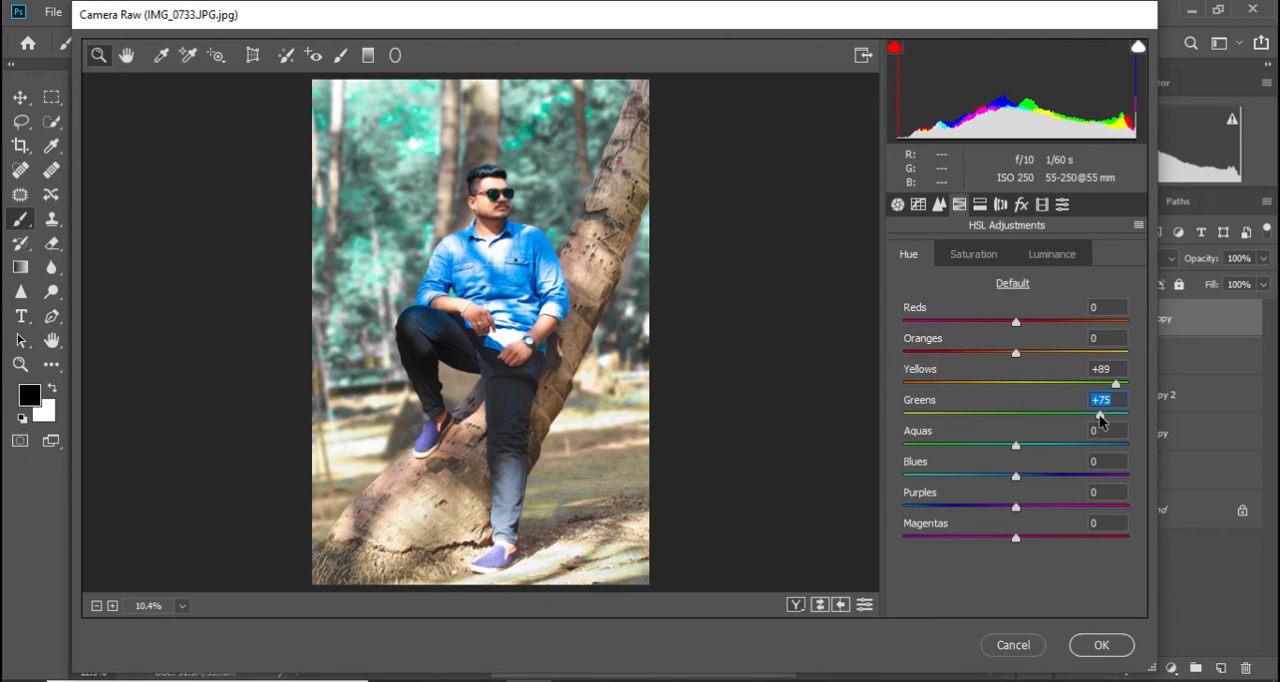
Set the split toning Balance to -9 and the highlights Saturation to 5
{"action": "left_click", "coordinate": [980, 204]}
{"action": "left_click", "coordinate": [1004, 362]}
{"action": "left_click", "coordinate": [914, 311]}
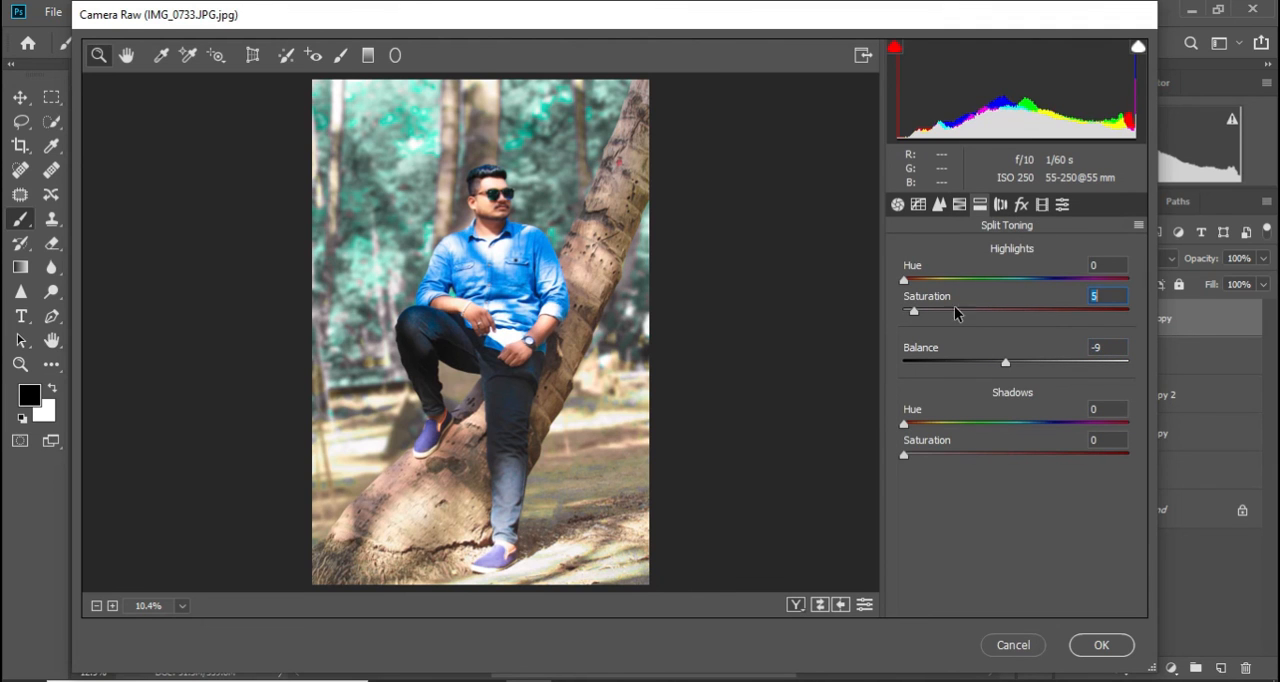
Darken the photo's edges with a negative post-crop vignetting amount and apply the Camera Raw adjustments
{"action": "left_click", "coordinate": [1020, 205]}
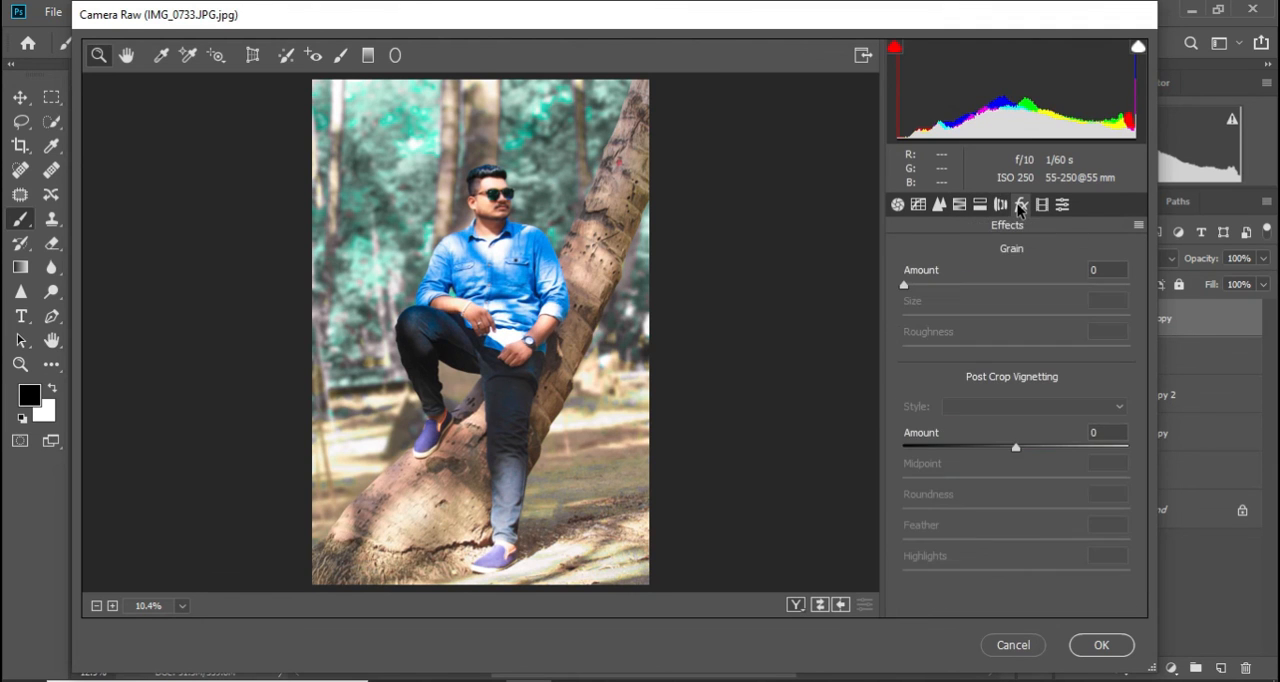
{"action": "left_click", "coordinate": [953, 446]}
{"action": "left_click", "coordinate": [1095, 645]}
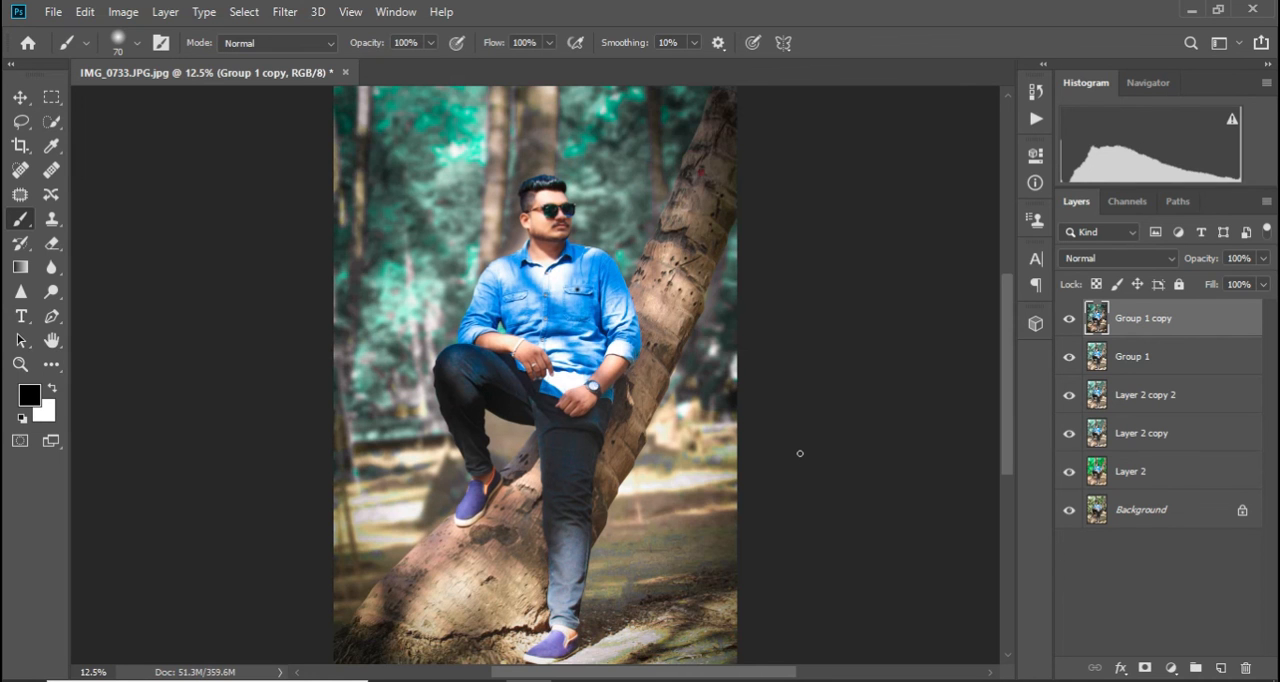
Examine the whole graded portrait at several zoom levels
{"action": "scroll", "coordinate": [539, 172], "scroll_direction": "down", "scroll_amount": 2}
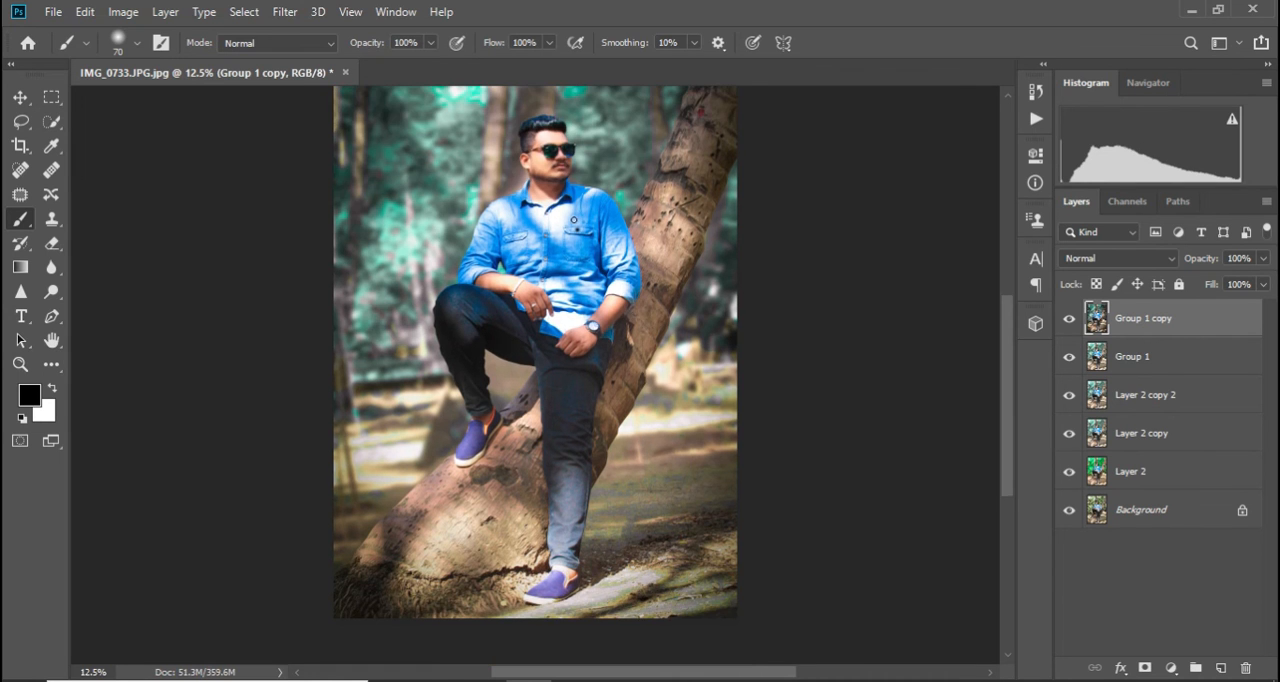
{"action": "key", "text": "ctrl+minus"}
{"action": "key", "text": "ctrl+minus"}
{"action": "key", "text": "ctrl+plus"}
{"action": "key", "text": "ctrl+plus"}
{"action": "key", "text": "ctrl+plus"}
{"action": "key", "text": "ctrl+minus"}
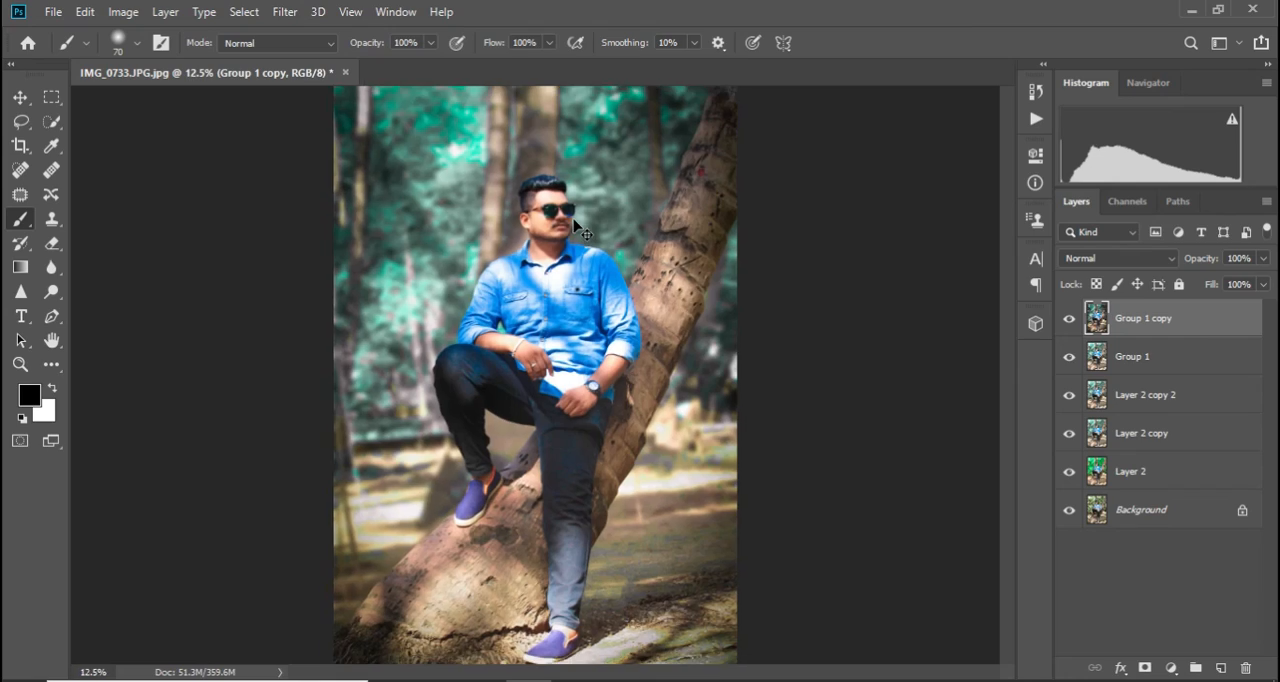
{"action": "key", "text": "ctrl+minus"}
{"action": "key", "text": "ctrl+minus"}
{"action": "key", "text": "ctrl+plus"}
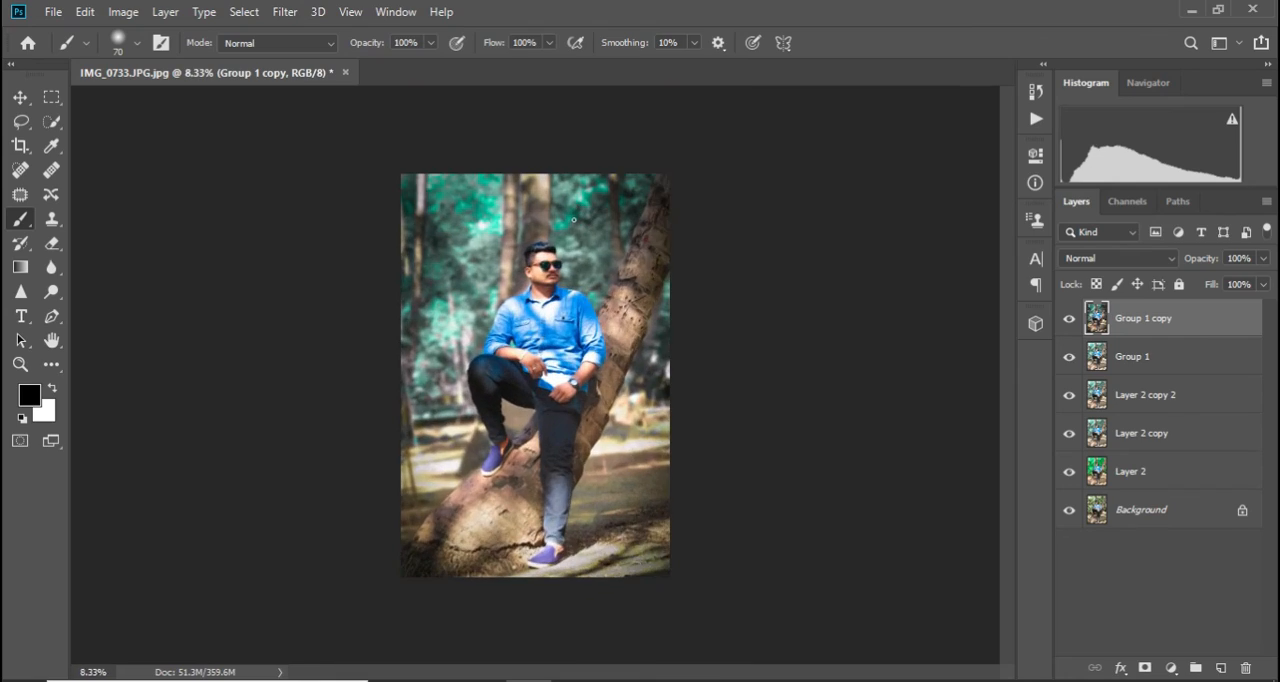